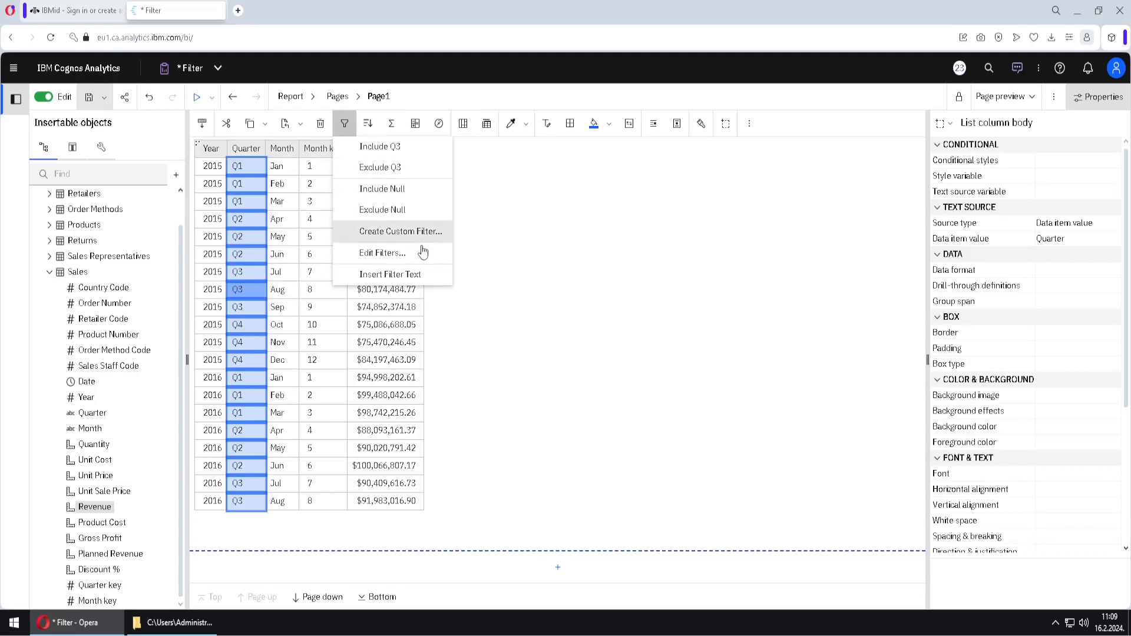
Start an advanced detail filter on Query1 and enter the Year data item followed by an equals sign as its expression
{"action": "left_click", "coordinate": [418, 254]}
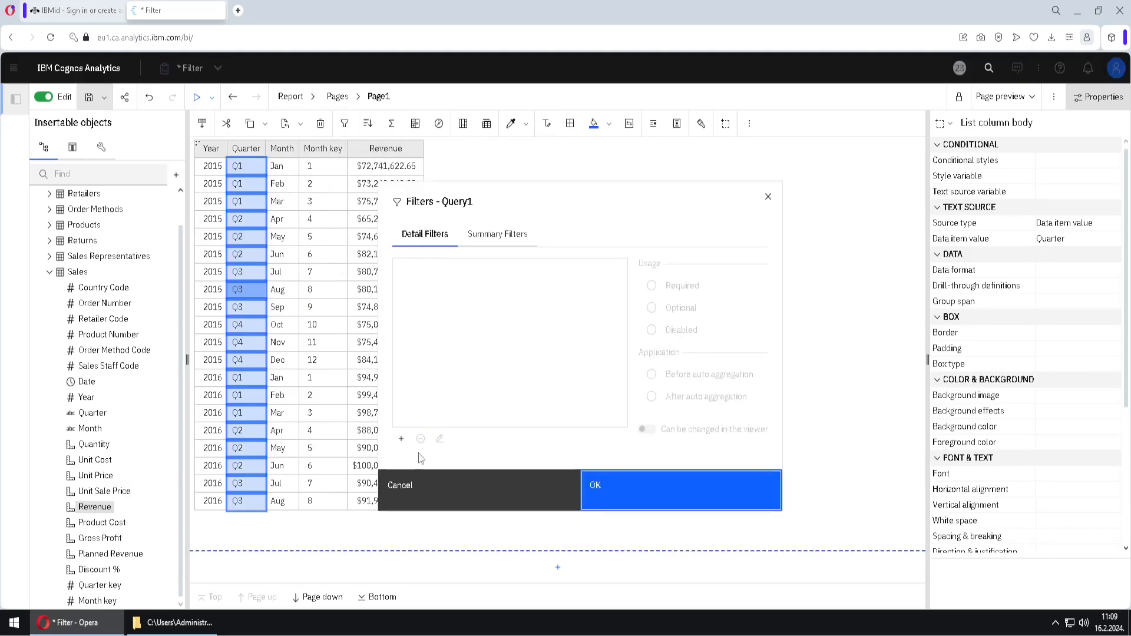
{"action": "left_click", "coordinate": [401, 439]}
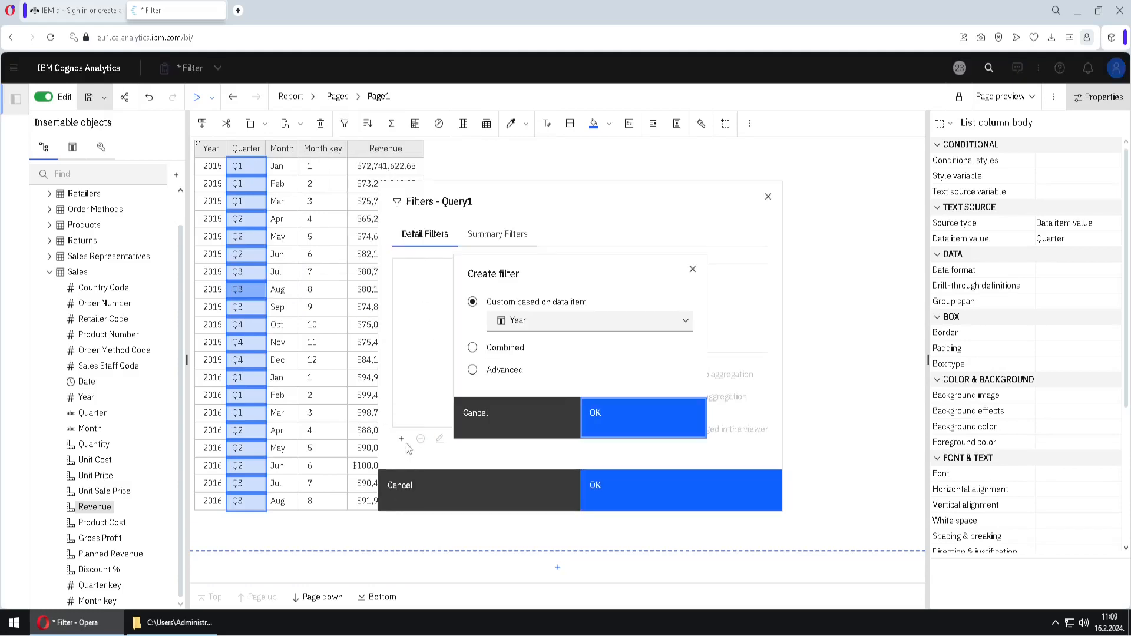
{"action": "left_click", "coordinate": [473, 369]}
{"action": "left_click", "coordinate": [642, 421]}
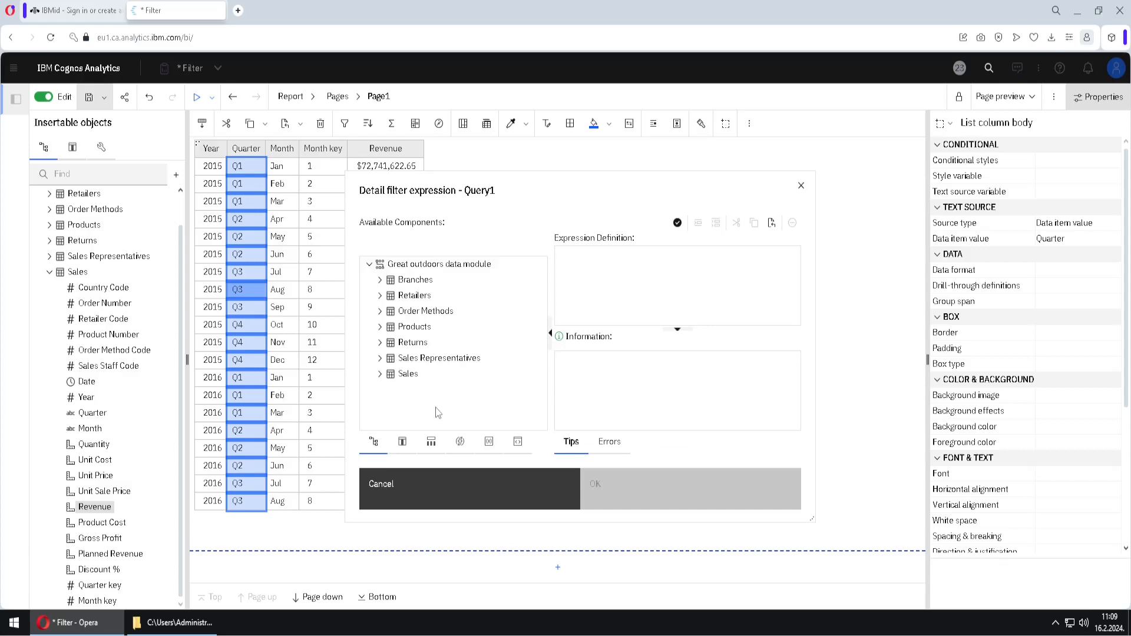
{"action": "left_click", "coordinate": [403, 446]}
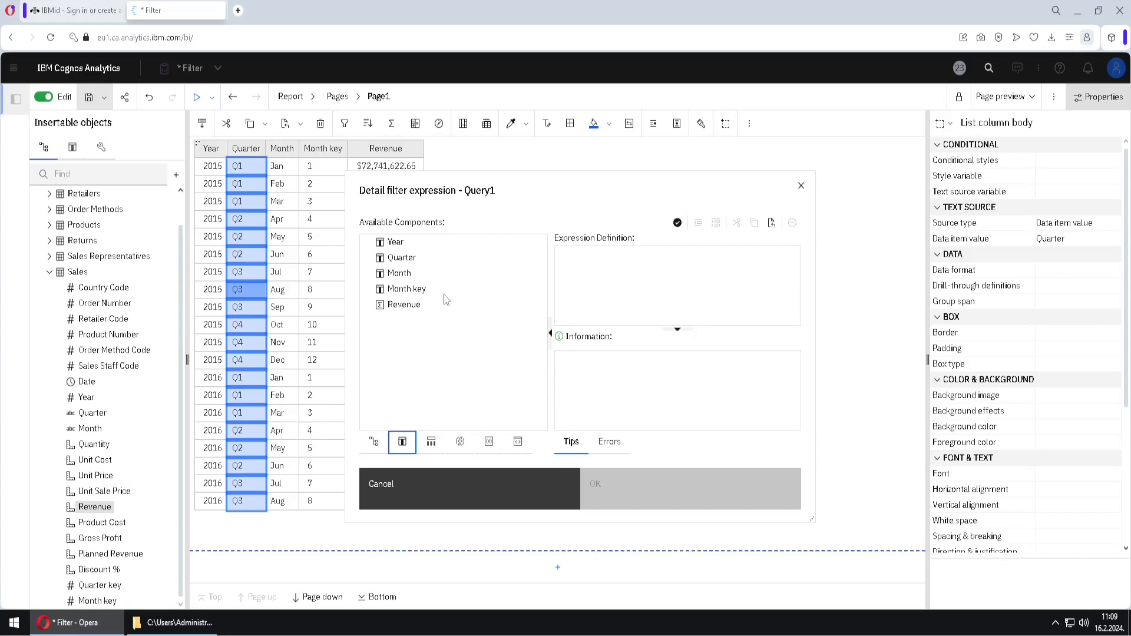
{"action": "left_click_drag", "start_coordinate": [394, 242], "coordinate": [589, 270]}
{"action": "left_click", "coordinate": [607, 261]}
{"action": "type", "text": "="}
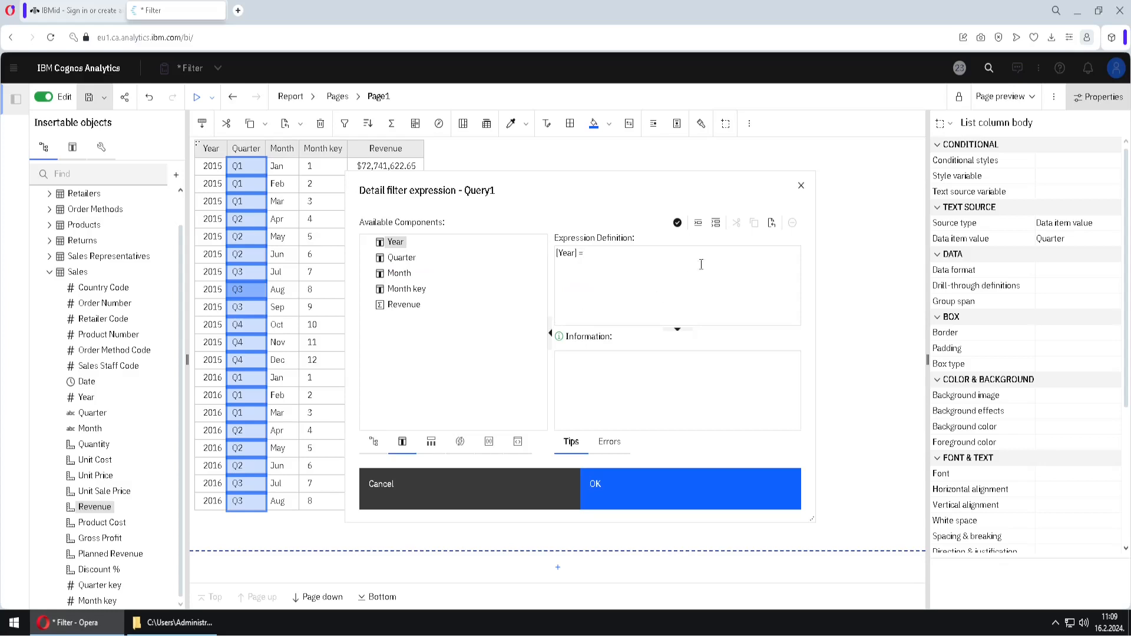
Complete the filter expression with the existing year value 2017 and apply the filter to the list
{"action": "left_click", "coordinate": [703, 235]}
{"action": "left_click_drag", "start_coordinate": [597, 212], "coordinate": [854, 225]}
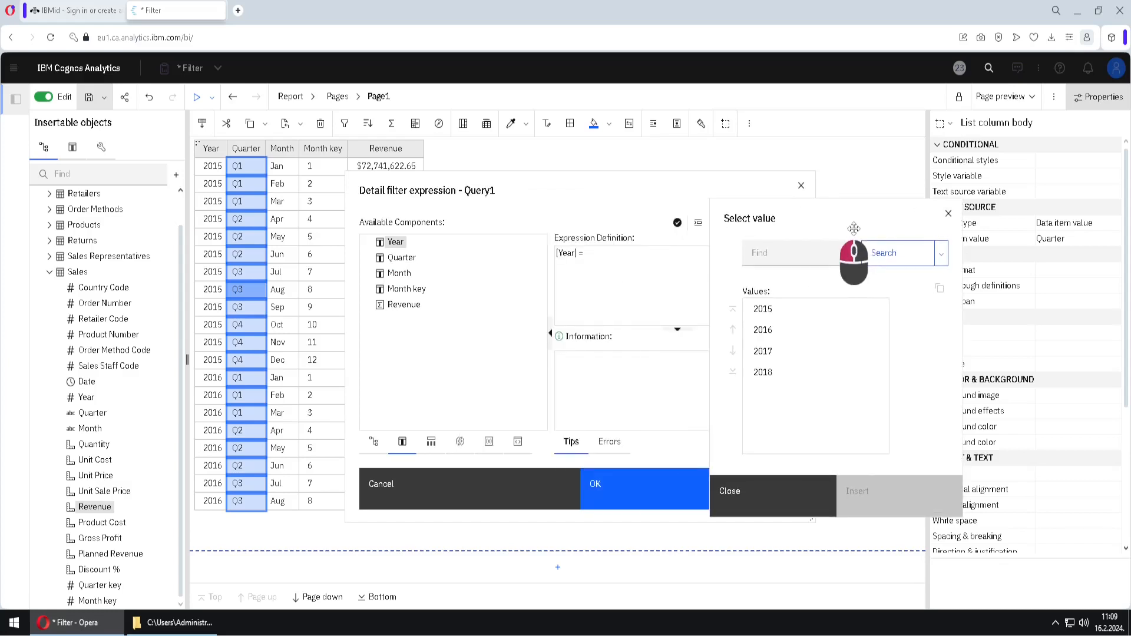
{"action": "left_click", "coordinate": [795, 356]}
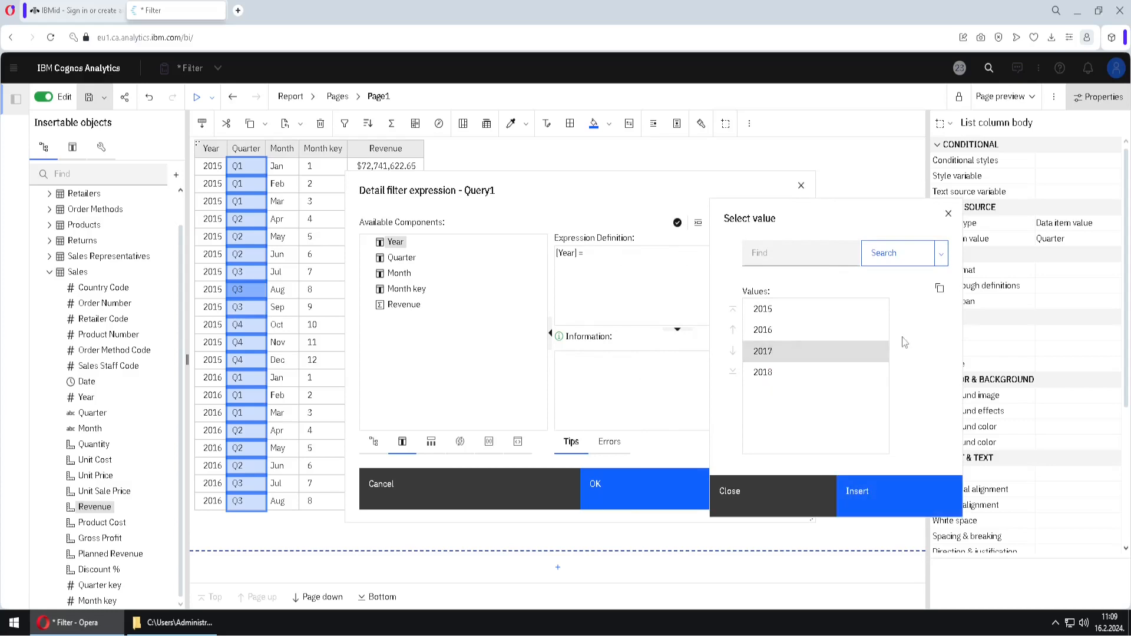
{"action": "left_click", "coordinate": [833, 263]}
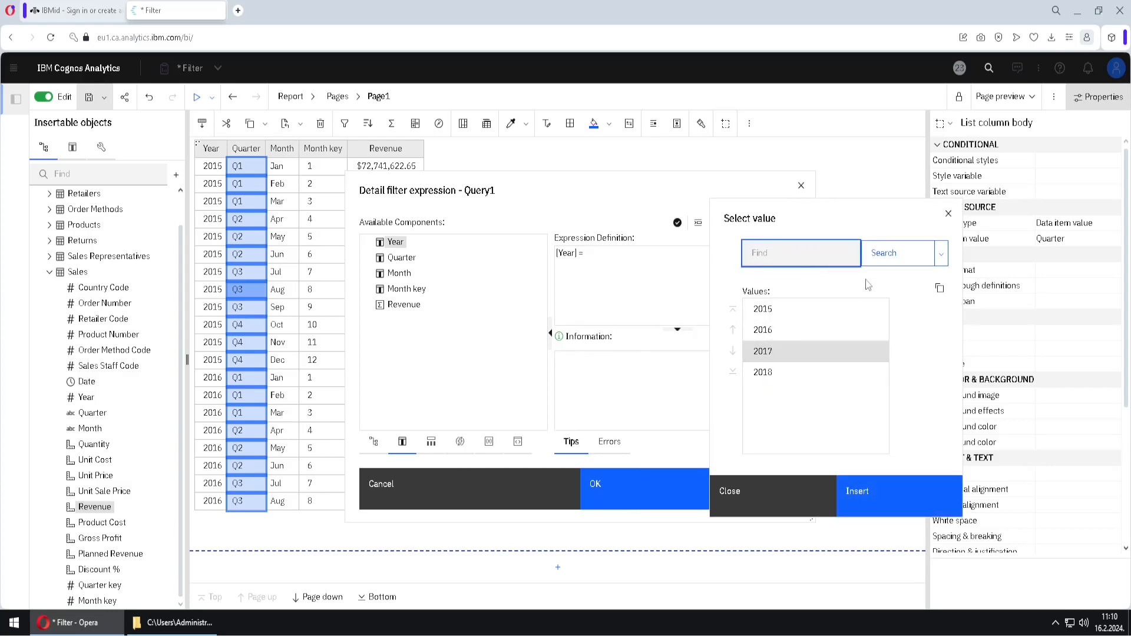
{"action": "left_click", "coordinate": [941, 254]}
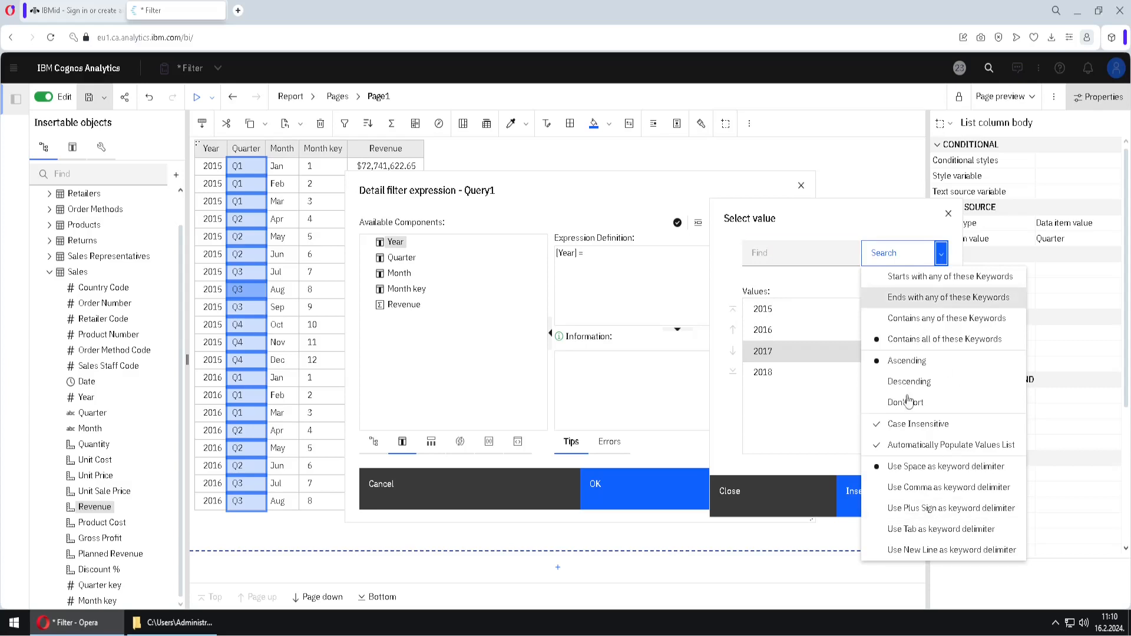
{"action": "left_click", "coordinate": [729, 423]}
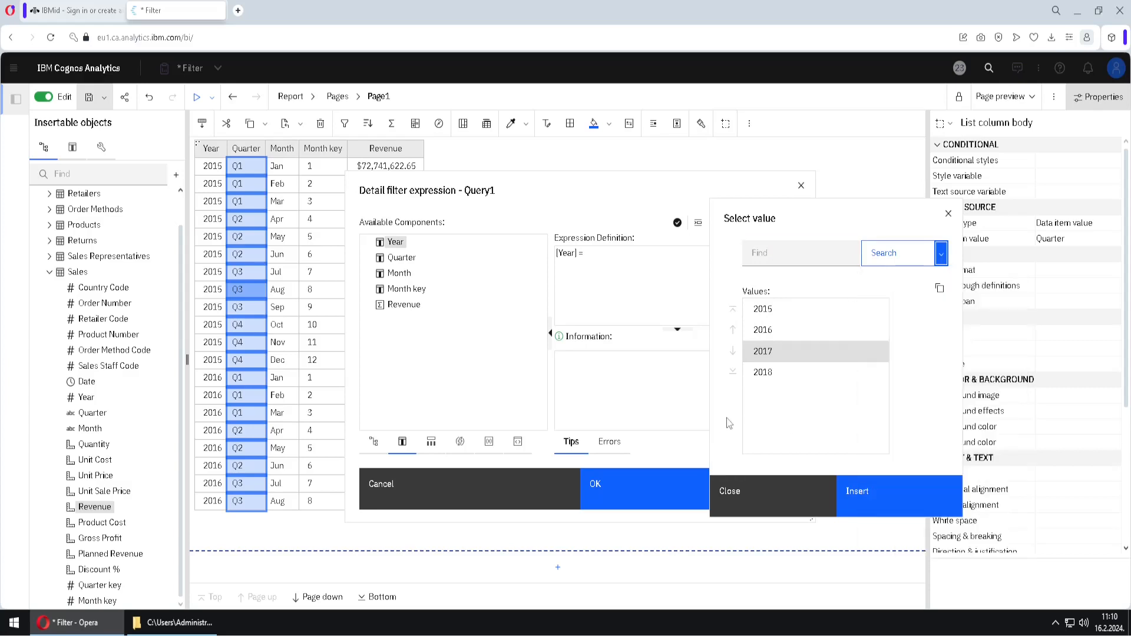
{"action": "left_click", "coordinate": [905, 500]}
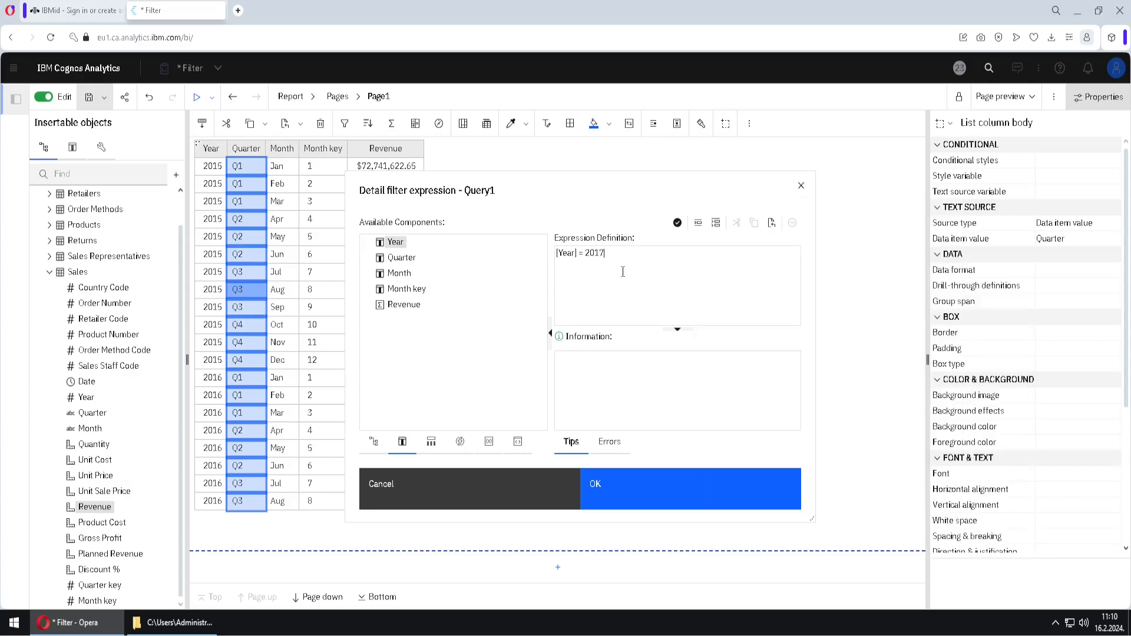
{"action": "triple_click", "coordinate": [594, 290]}
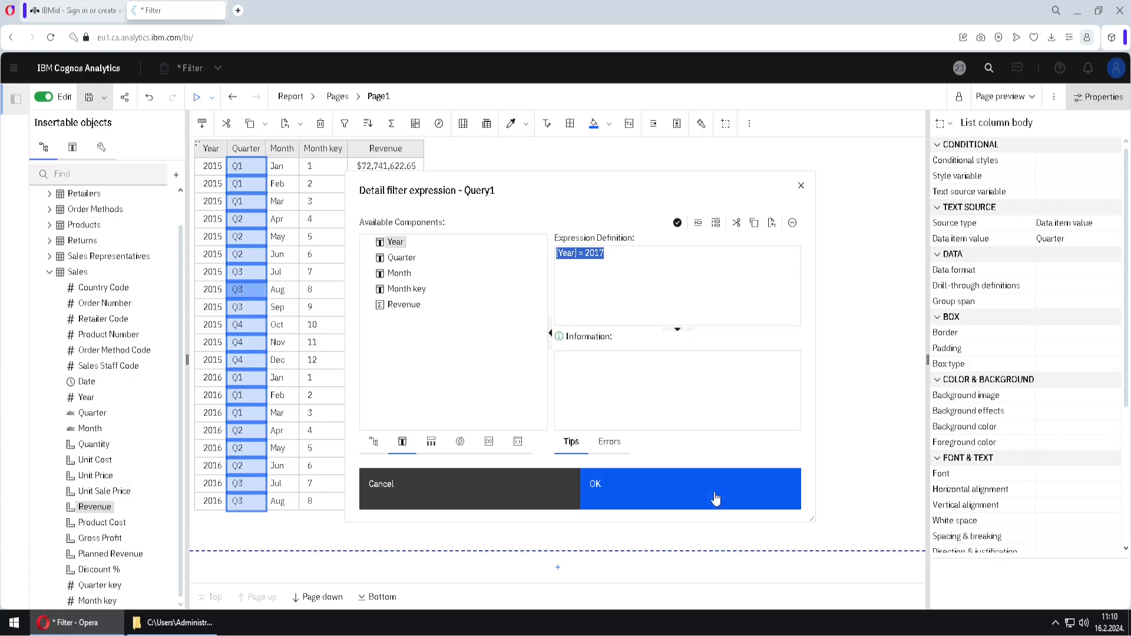
{"action": "left_click", "coordinate": [657, 482]}
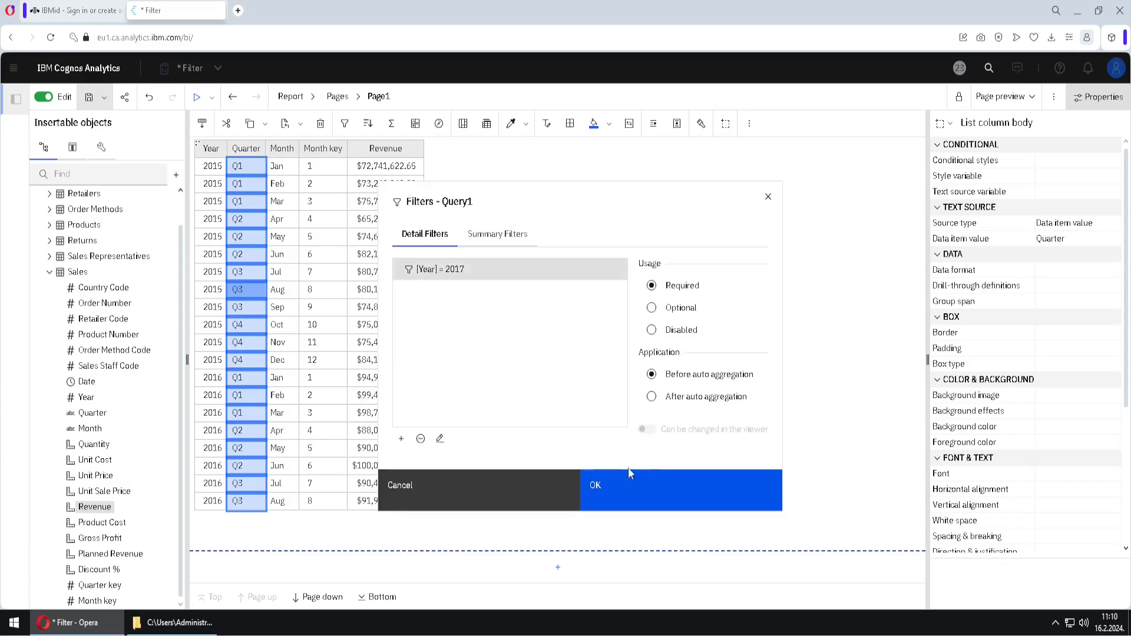
{"action": "left_click", "coordinate": [633, 486]}
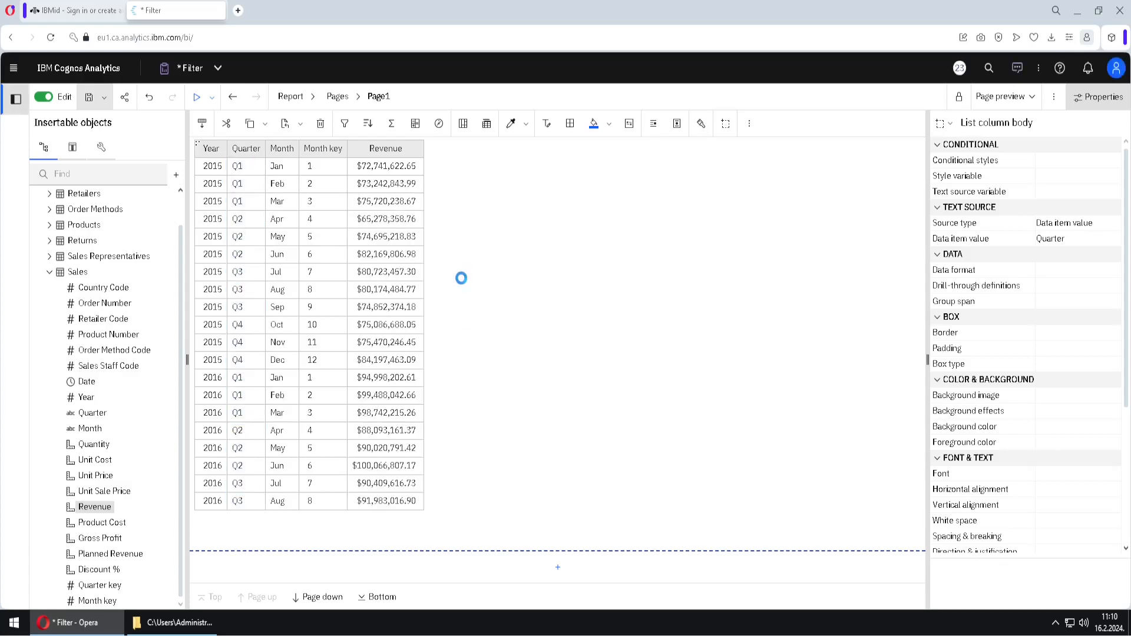
Start a second advanced detail filter and enter the Month data item followed by the operator in as its expression
{"action": "left_click", "coordinate": [203, 203]}
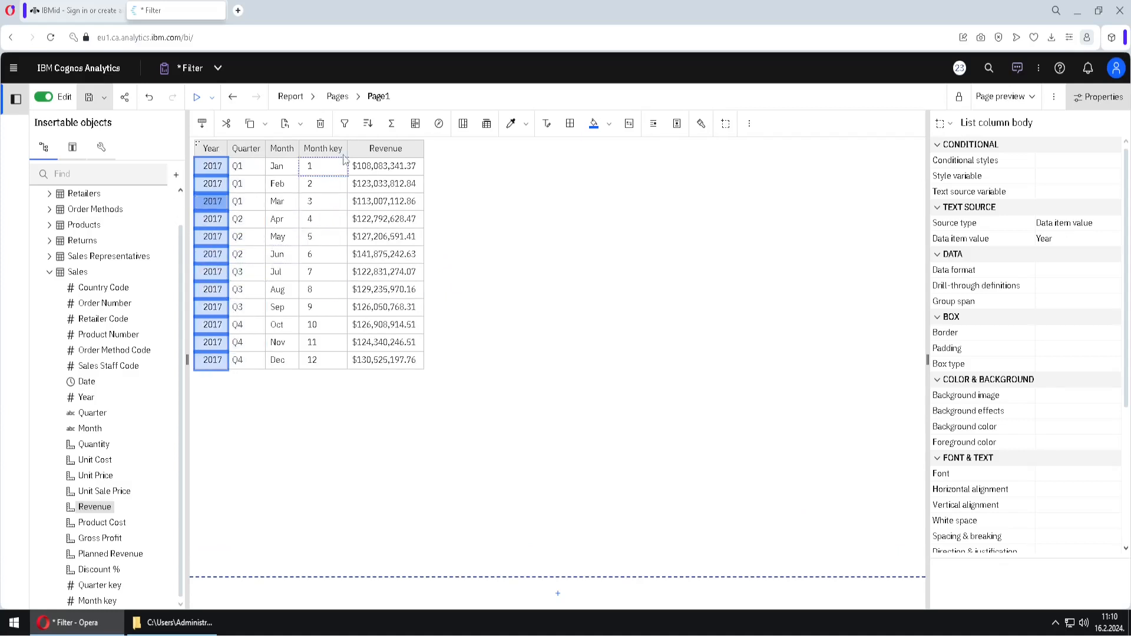
{"action": "left_click", "coordinate": [347, 125]}
{"action": "left_click", "coordinate": [398, 358]}
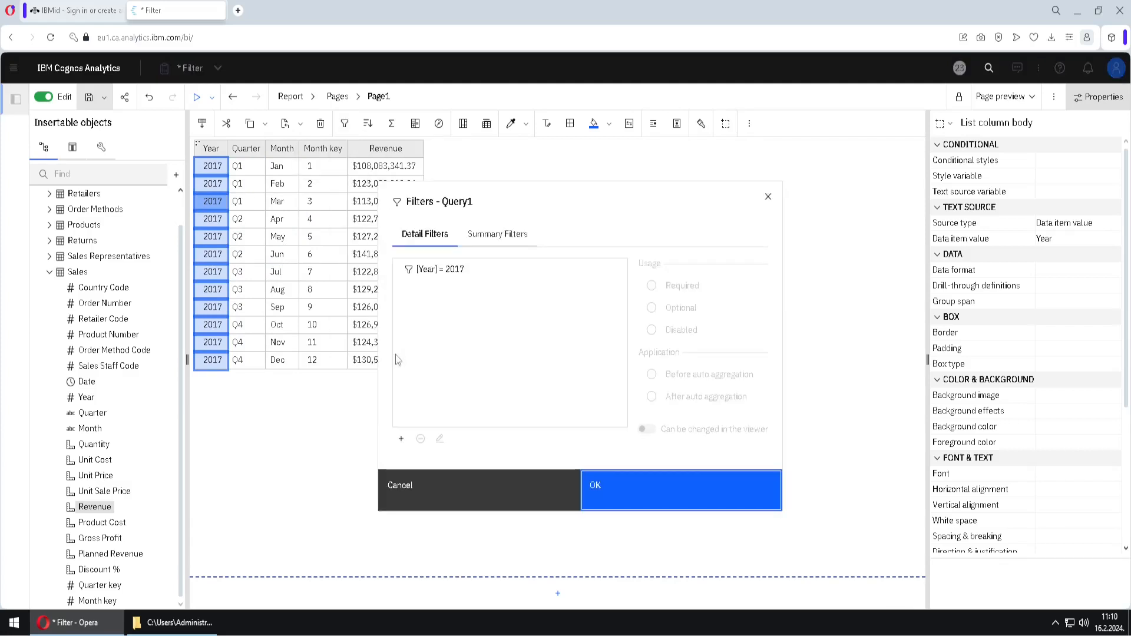
{"action": "left_click", "coordinate": [401, 439]}
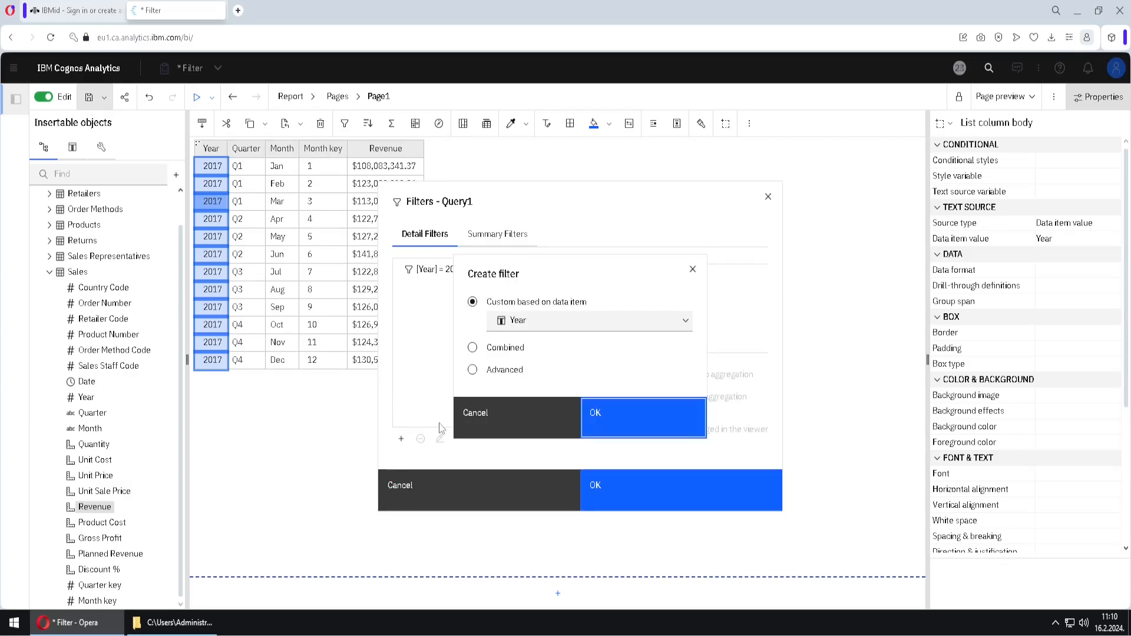
{"action": "left_click", "coordinate": [473, 370]}
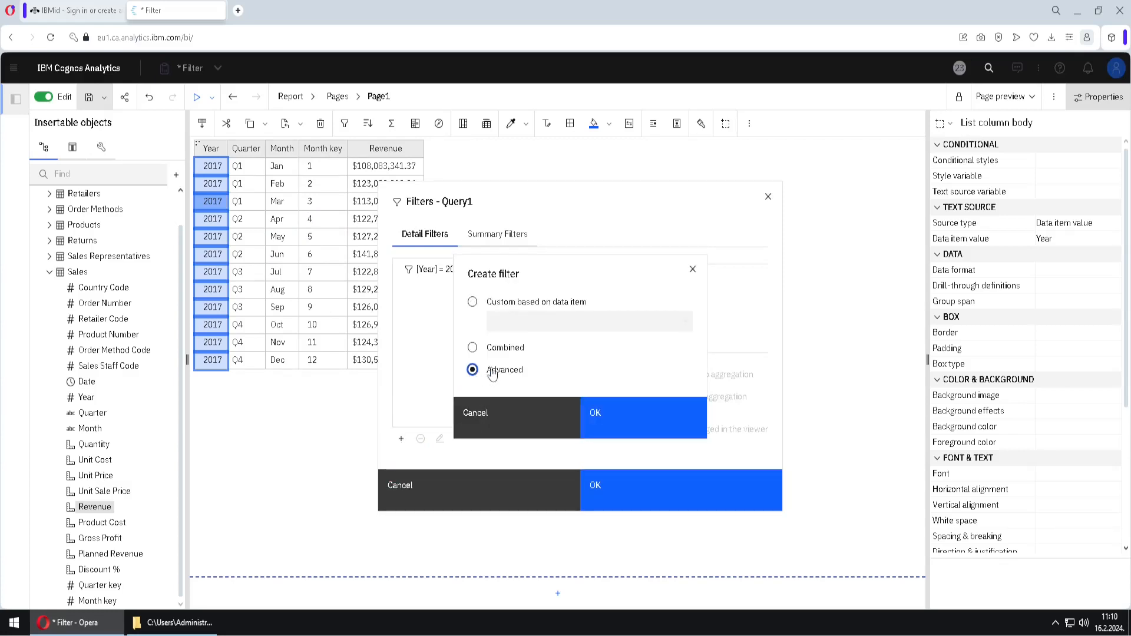
{"action": "left_click", "coordinate": [638, 425]}
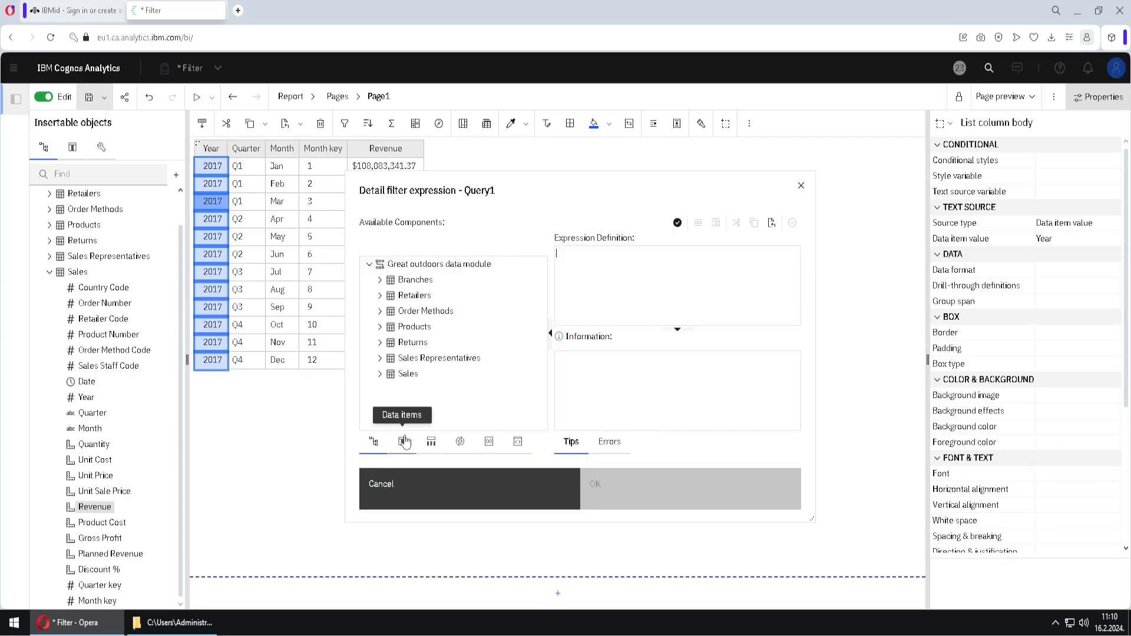
{"action": "left_click", "coordinate": [403, 442]}
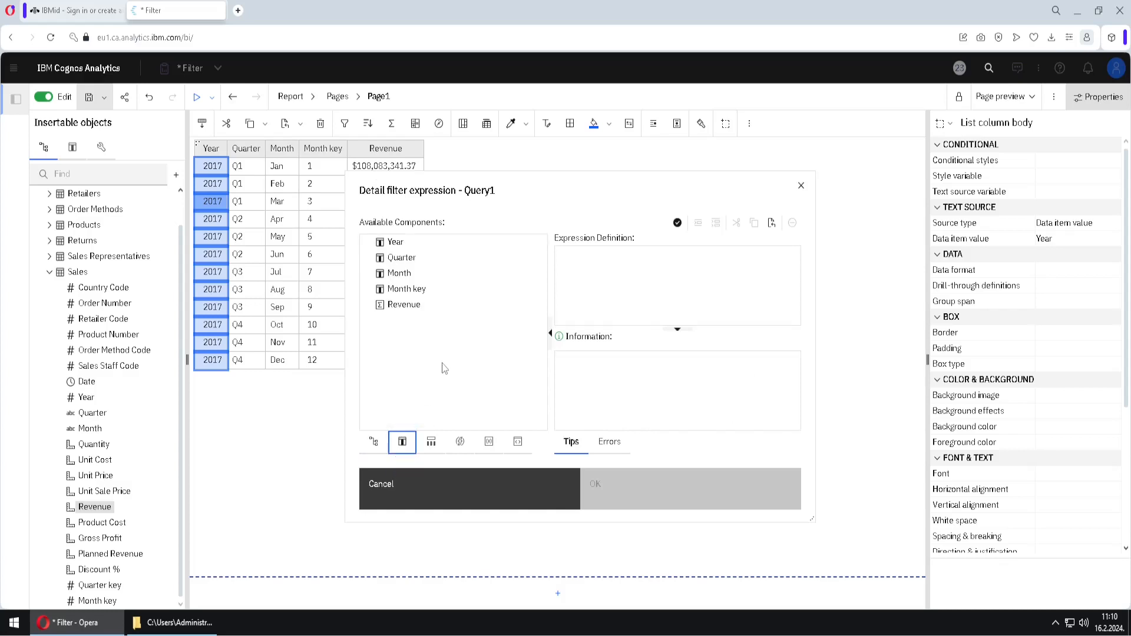
{"action": "left_click_drag", "start_coordinate": [399, 273], "coordinate": [602, 258]}
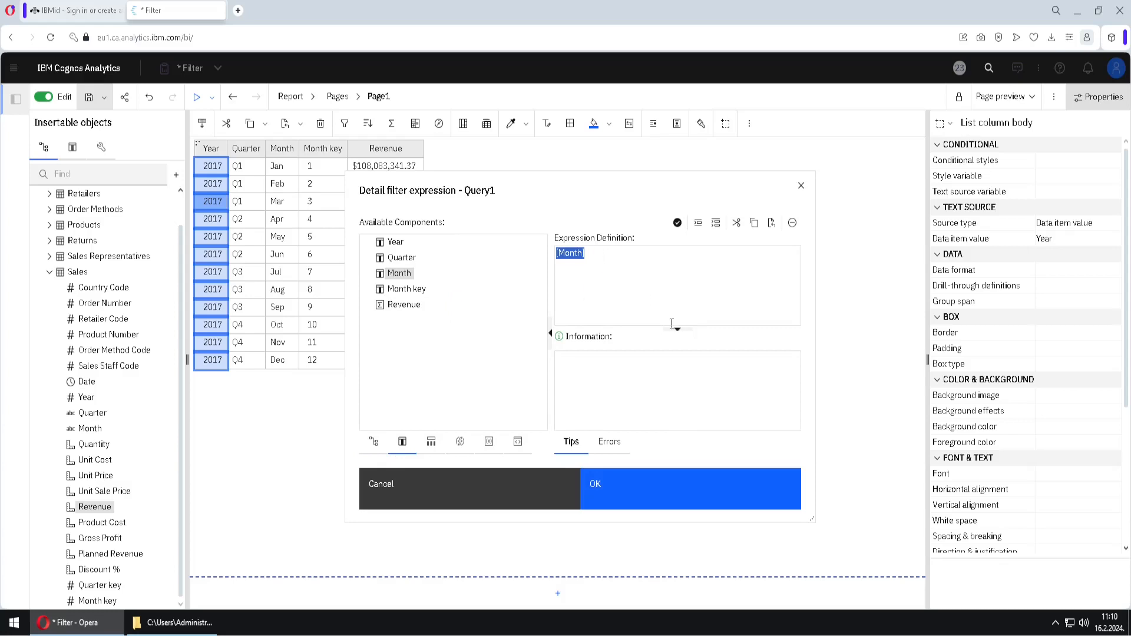
{"action": "left_click", "coordinate": [610, 256]}
{"action": "type", "text": "in"}
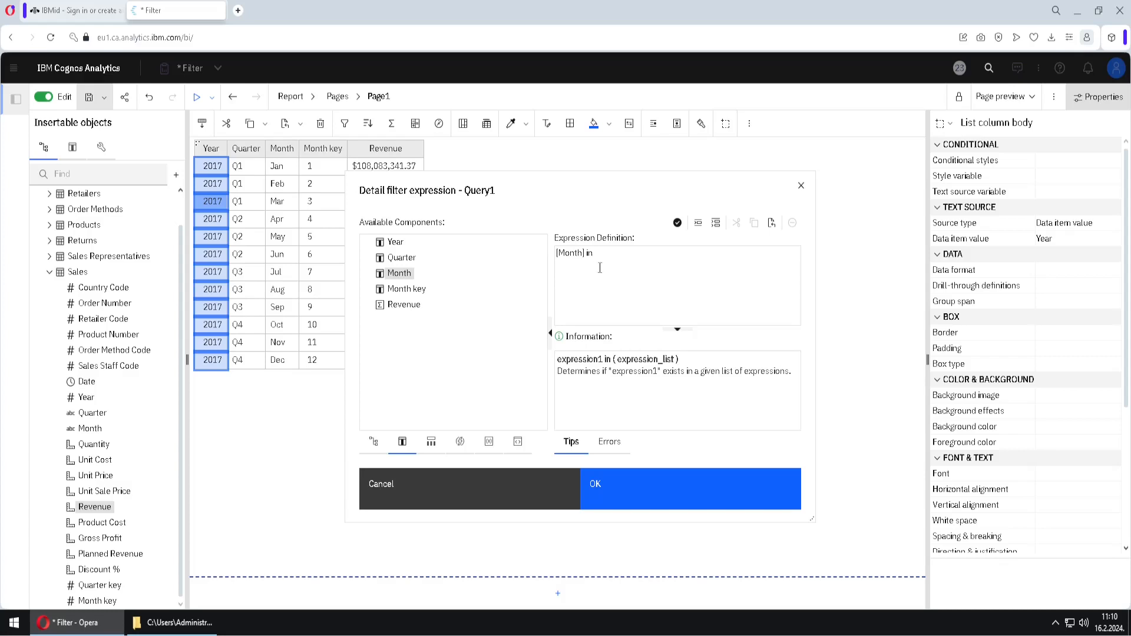
Insert the values Jan, Feb and Mar together into the Month expression and validate it
{"action": "left_click", "coordinate": [716, 230]}
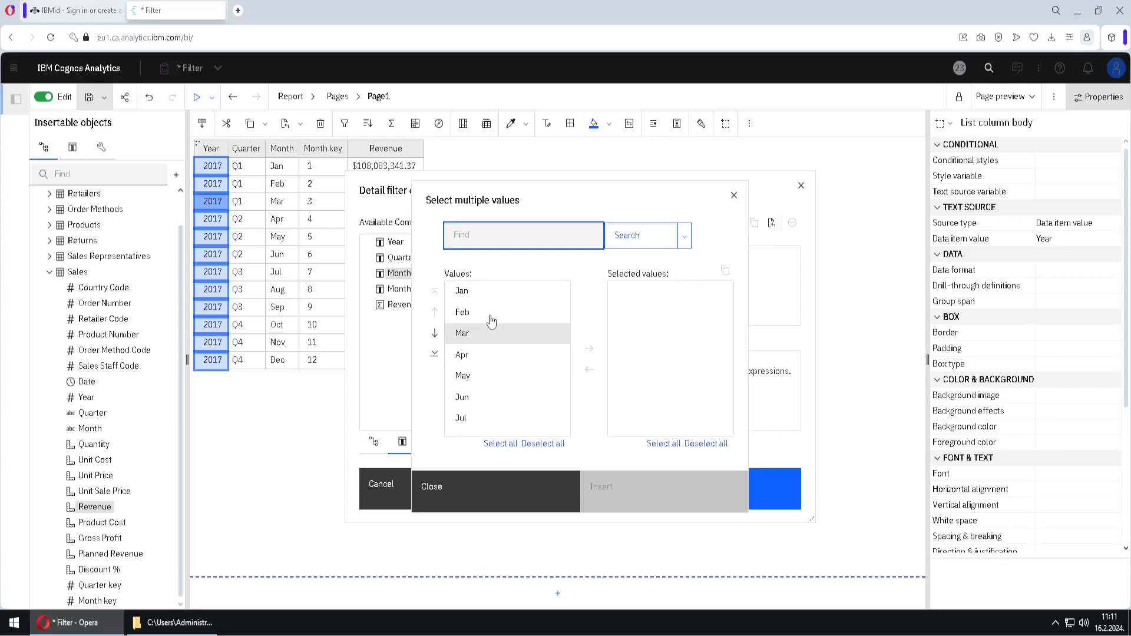
{"action": "left_click", "coordinate": [466, 296]}
{"action": "left_click", "coordinate": [488, 316], "text": "ctrl"}
{"action": "left_click", "coordinate": [503, 336], "text": "ctrl"}
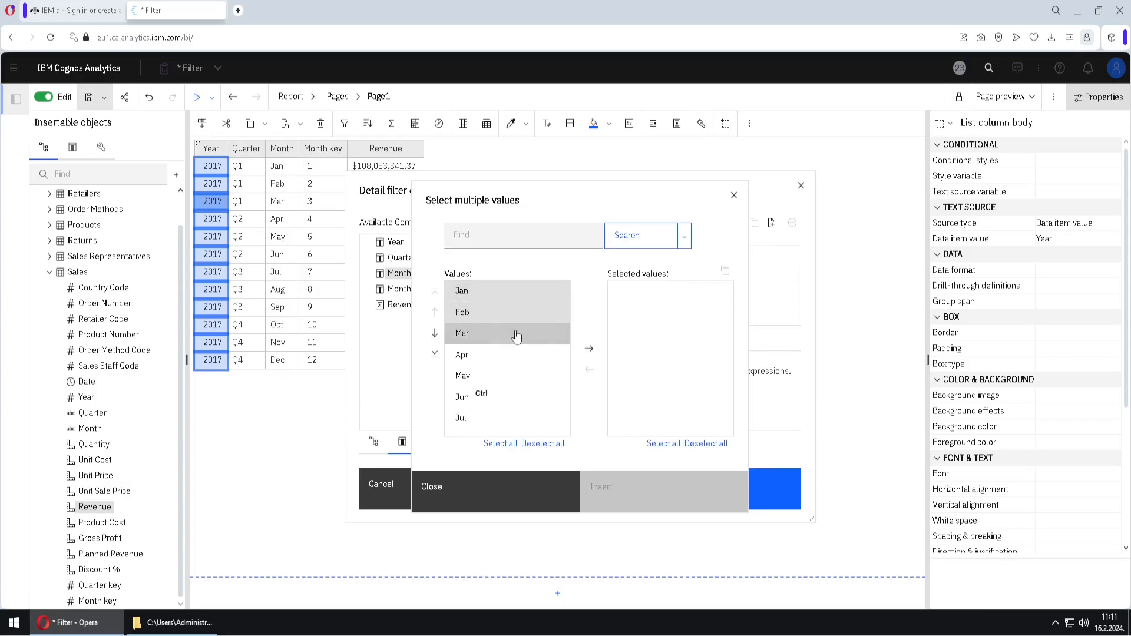
{"action": "left_click", "coordinate": [590, 353]}
{"action": "left_click", "coordinate": [642, 495]}
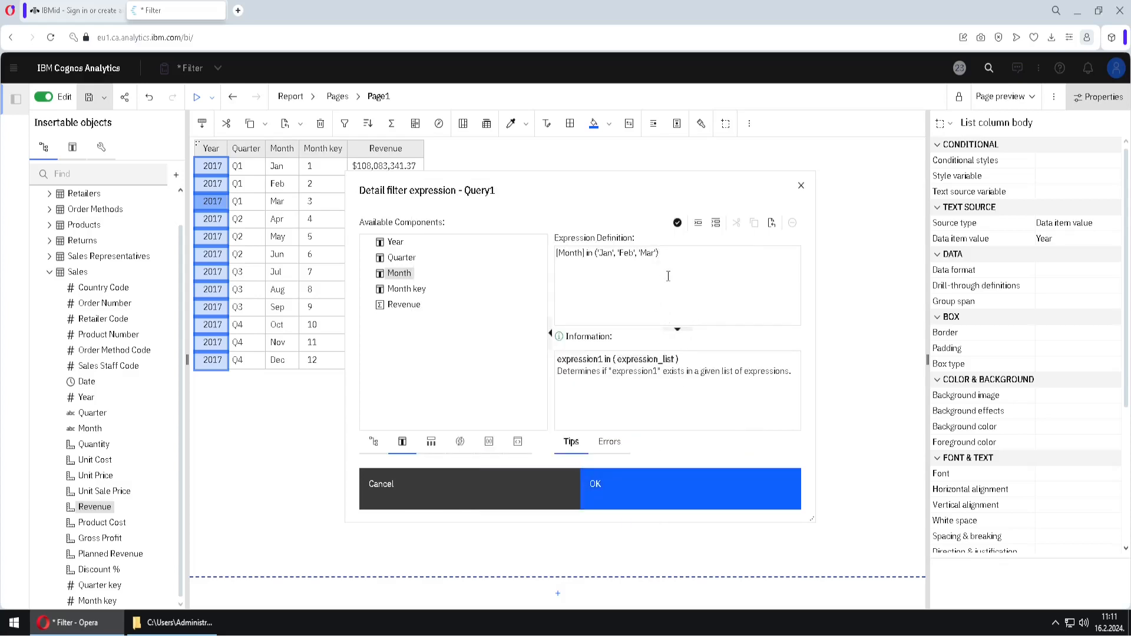
{"action": "left_click", "coordinate": [681, 232]}
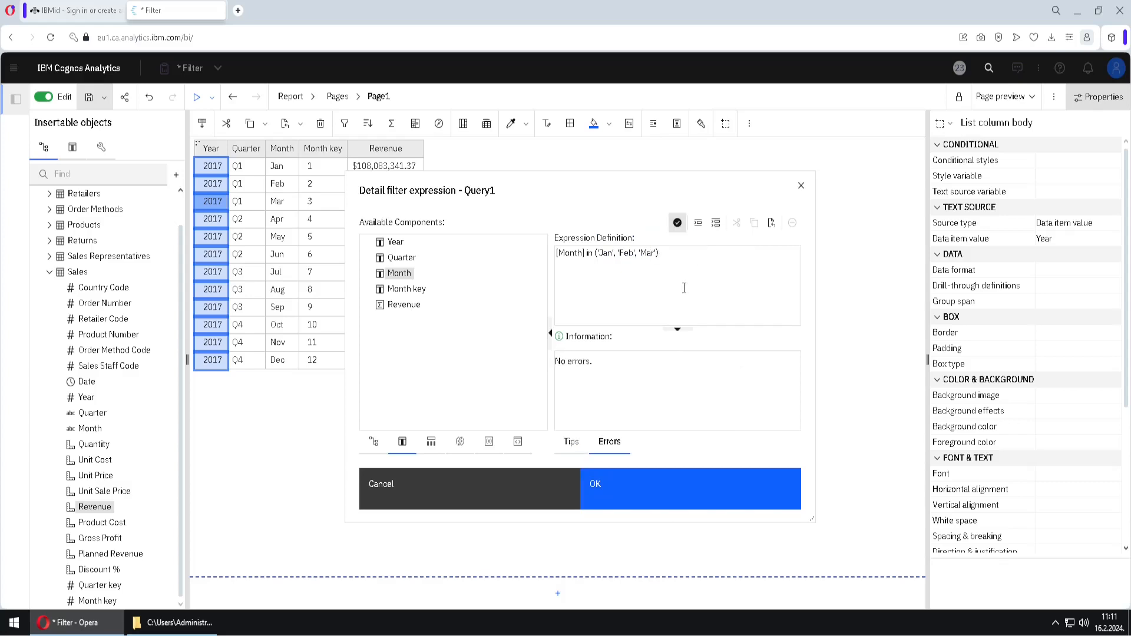
Duplicate the list of month values on a new line below the expression and delete the duplicate
{"action": "left_click_drag", "start_coordinate": [668, 257], "coordinate": [596, 258]}
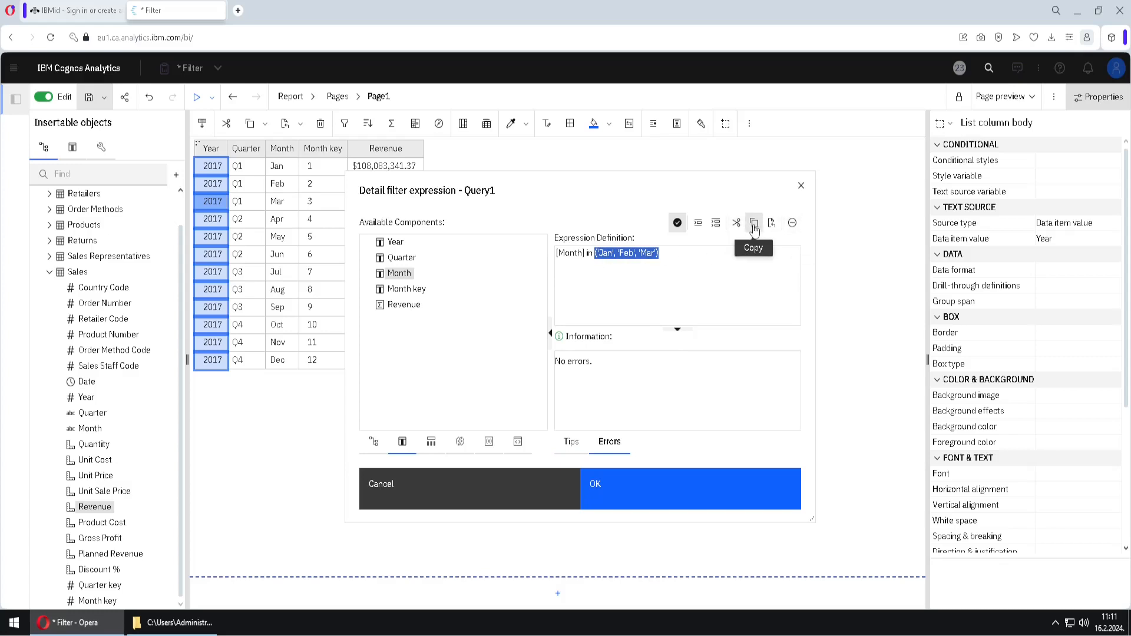
{"action": "left_click", "coordinate": [755, 227]}
{"action": "left_click", "coordinate": [675, 252]}
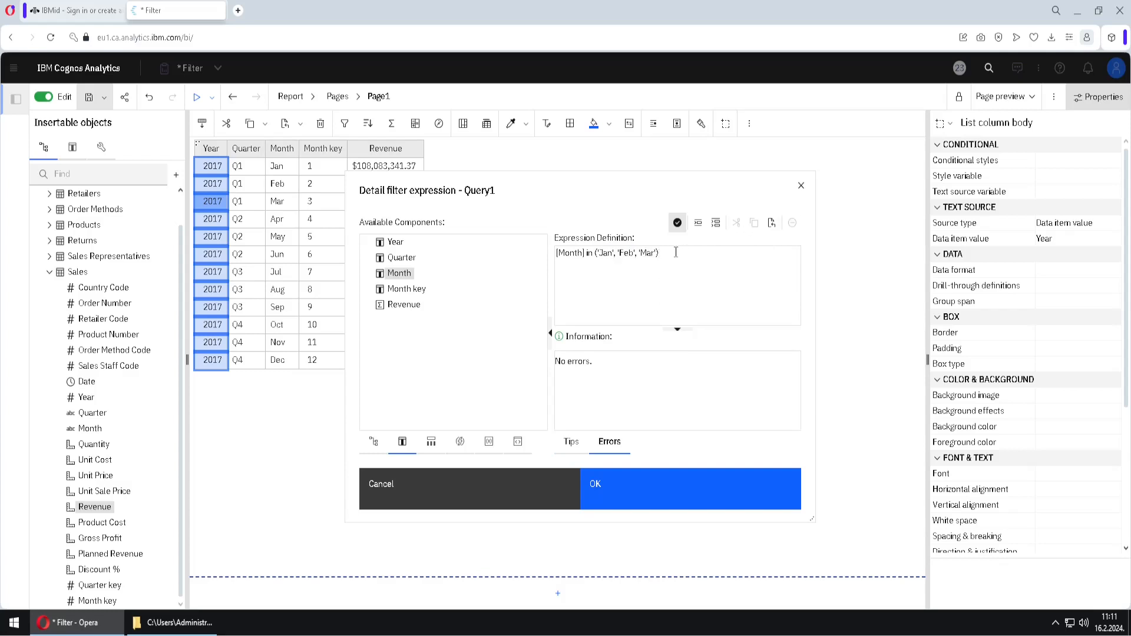
{"action": "left_click", "coordinate": [773, 224]}
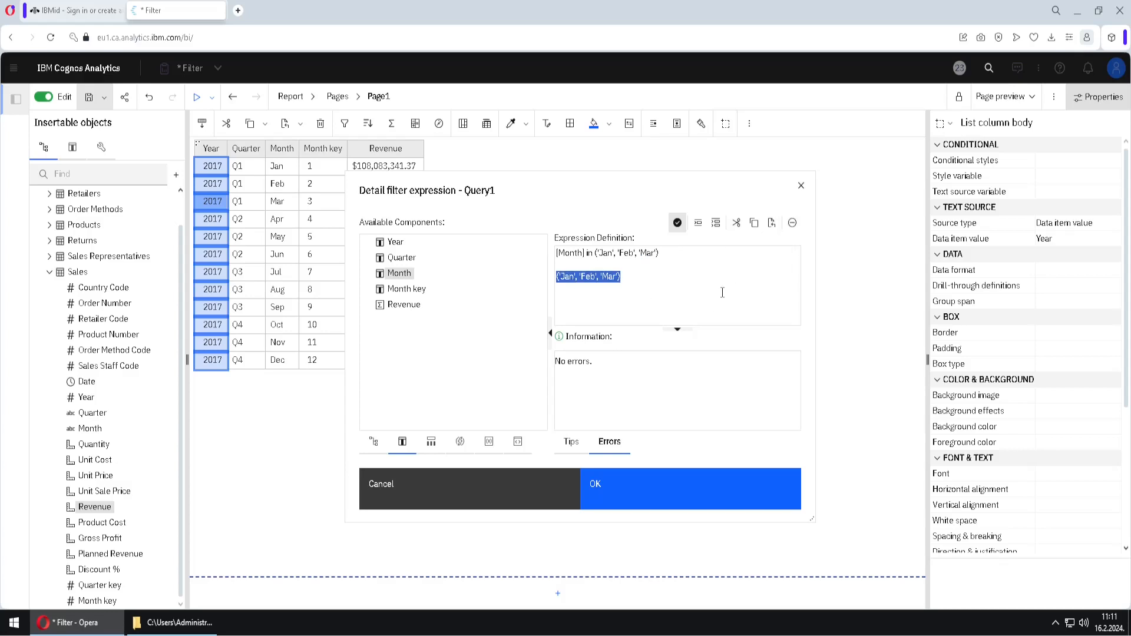
{"action": "left_click", "coordinate": [792, 232]}
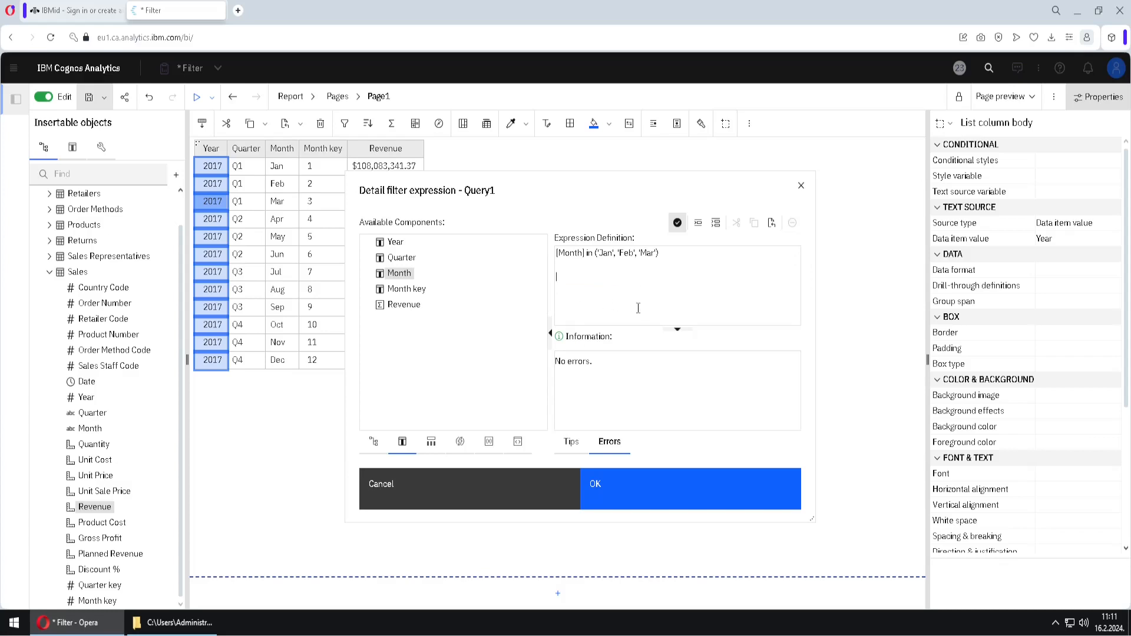
Confirm the Month expression to add it to the detail filters of Query1
{"action": "left_click", "coordinate": [631, 492]}
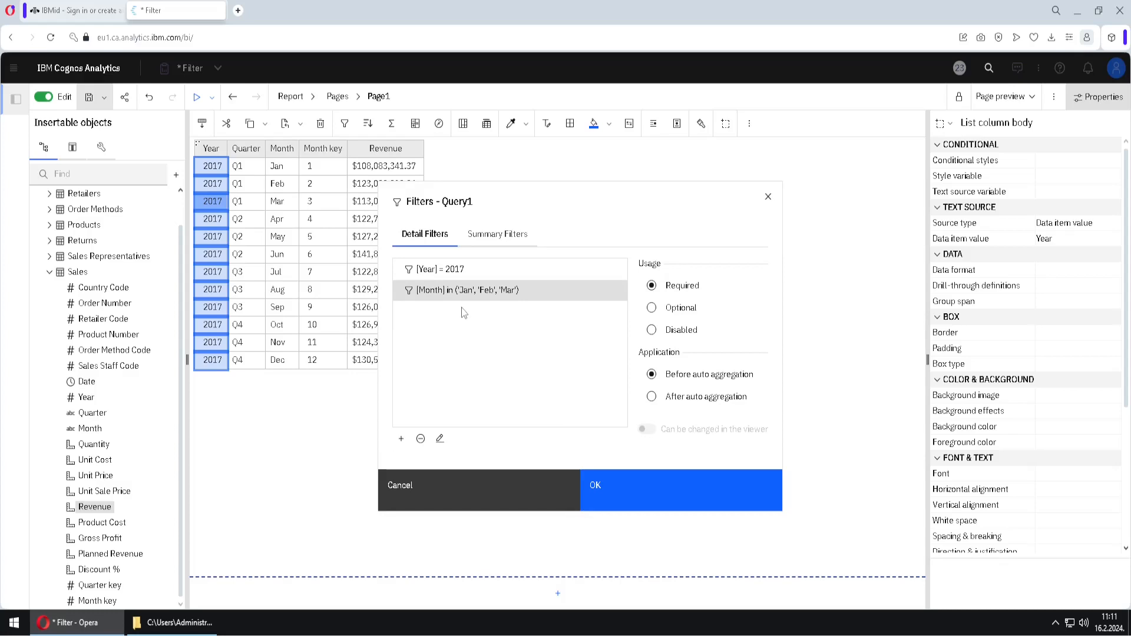
{"action": "key", "text": "ctrl+2"}
{"action": "left_click_drag", "start_coordinate": [626, 413], "coordinate": [773, 344]}
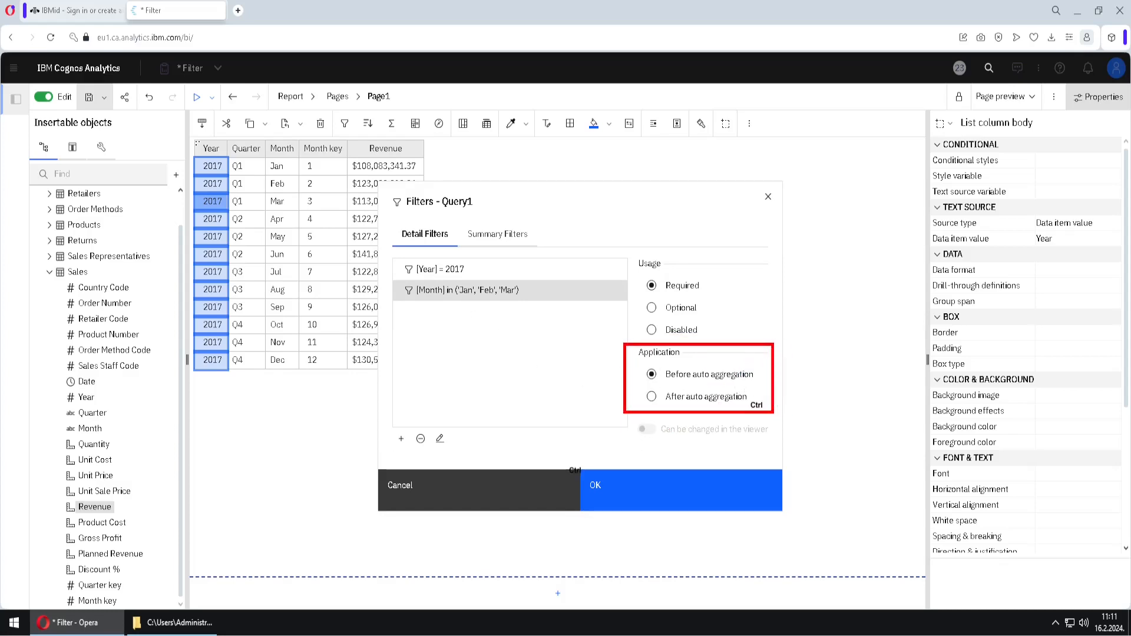
{"action": "key", "text": "Escape"}
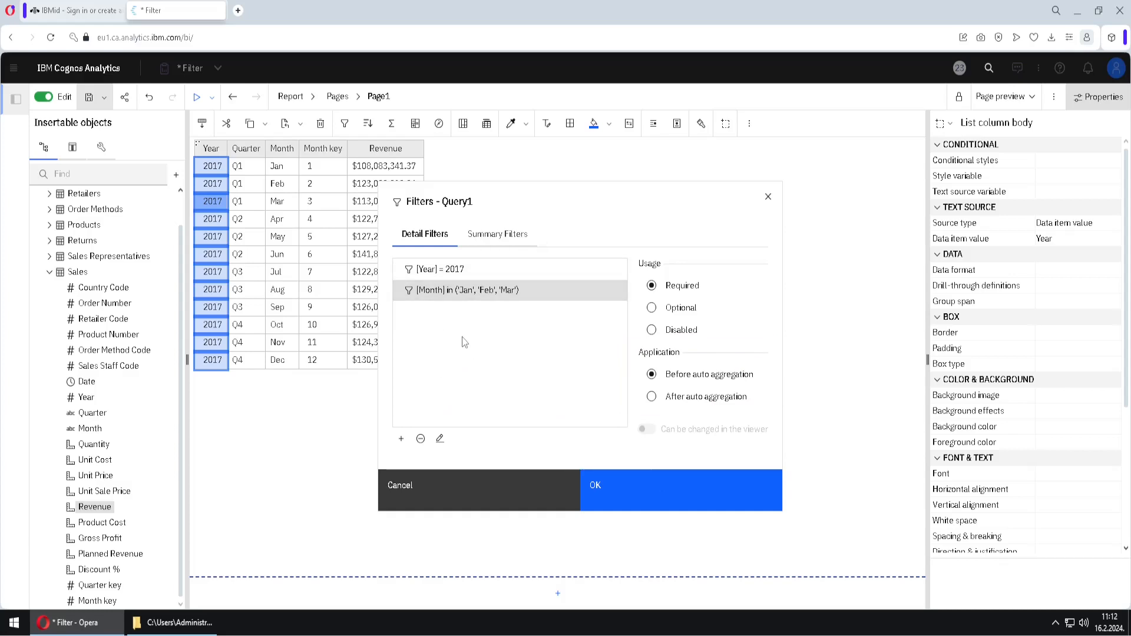
Check the summary filters of Query1 and return to its detail filters
{"action": "left_click", "coordinate": [494, 241]}
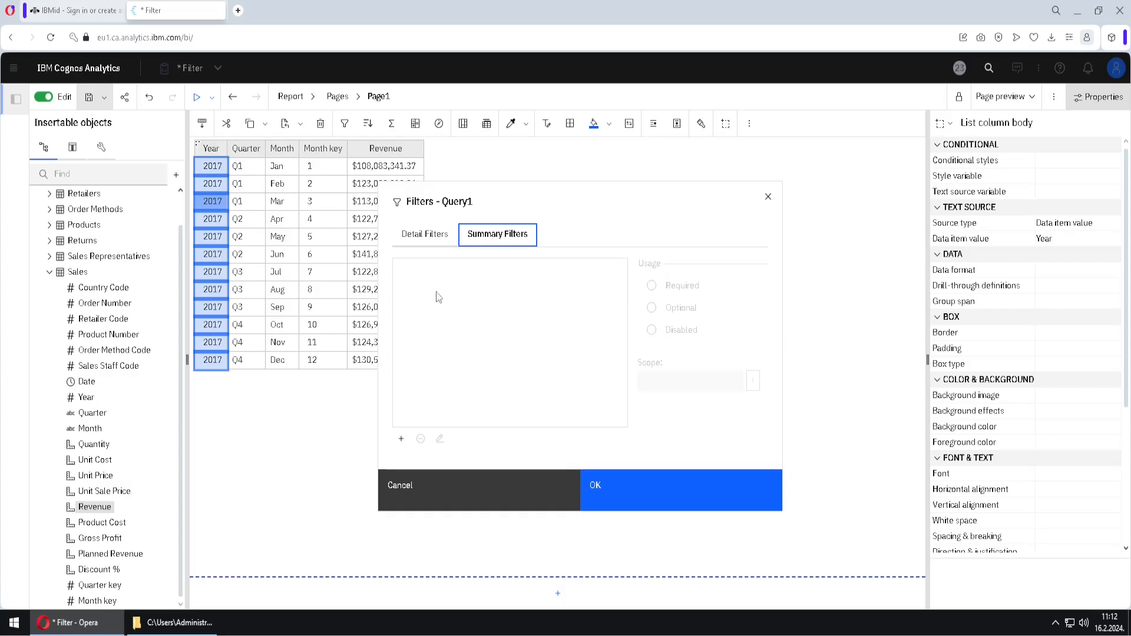
{"action": "left_click", "coordinate": [428, 245]}
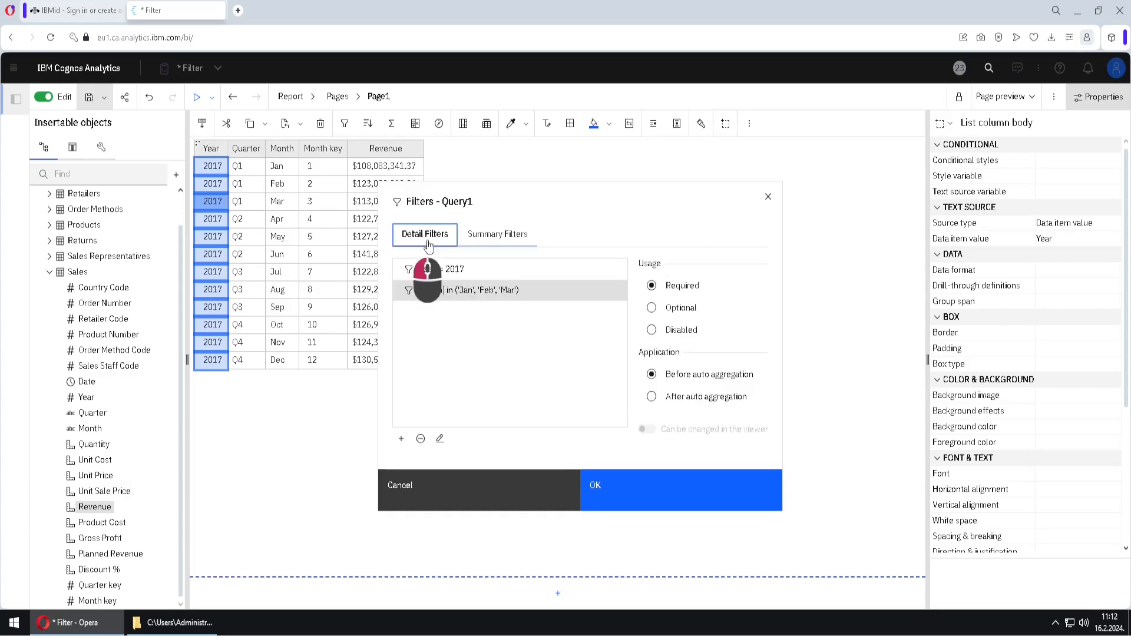
Apply the Query1 detail filters to the list and open Page2 of the report
{"action": "left_click", "coordinate": [626, 489]}
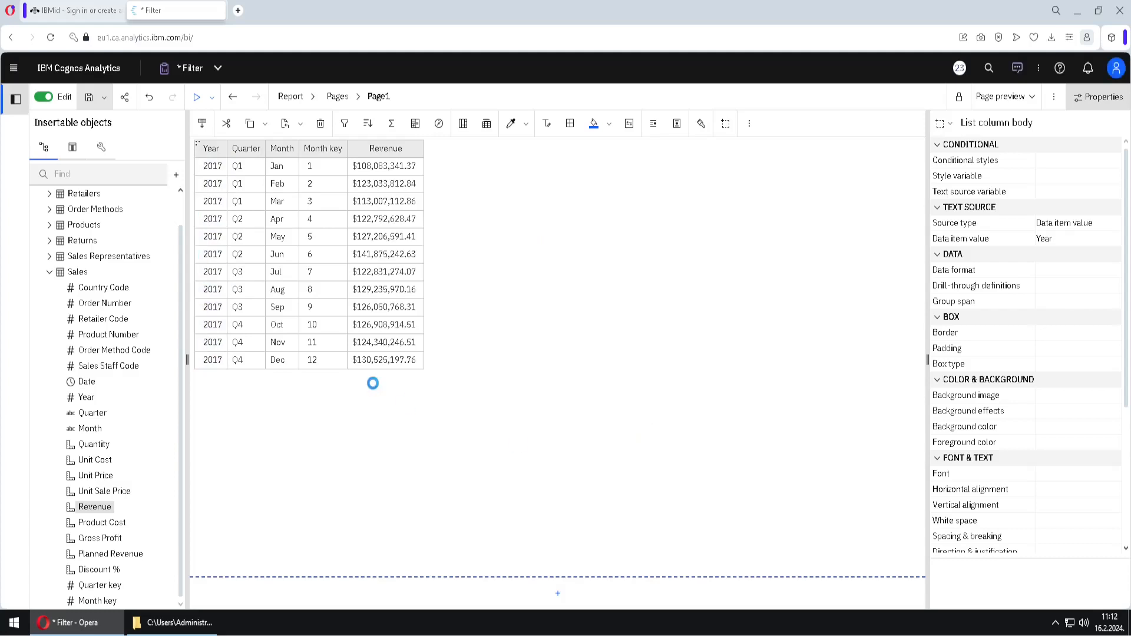
{"action": "left_click", "coordinate": [291, 167]}
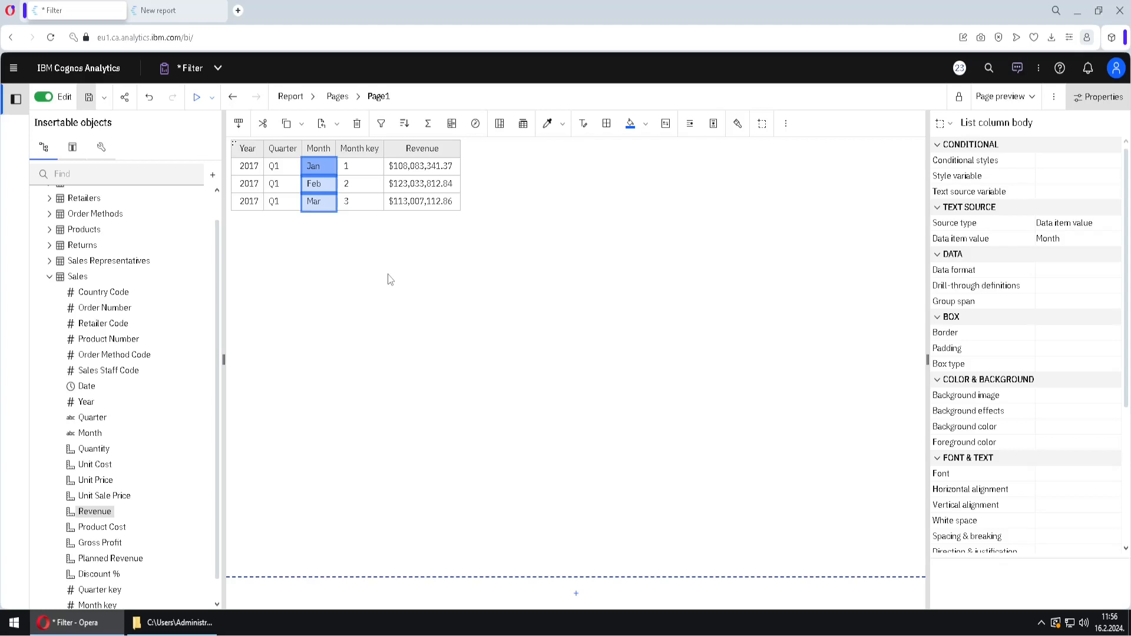
{"action": "left_click", "coordinate": [292, 97]}
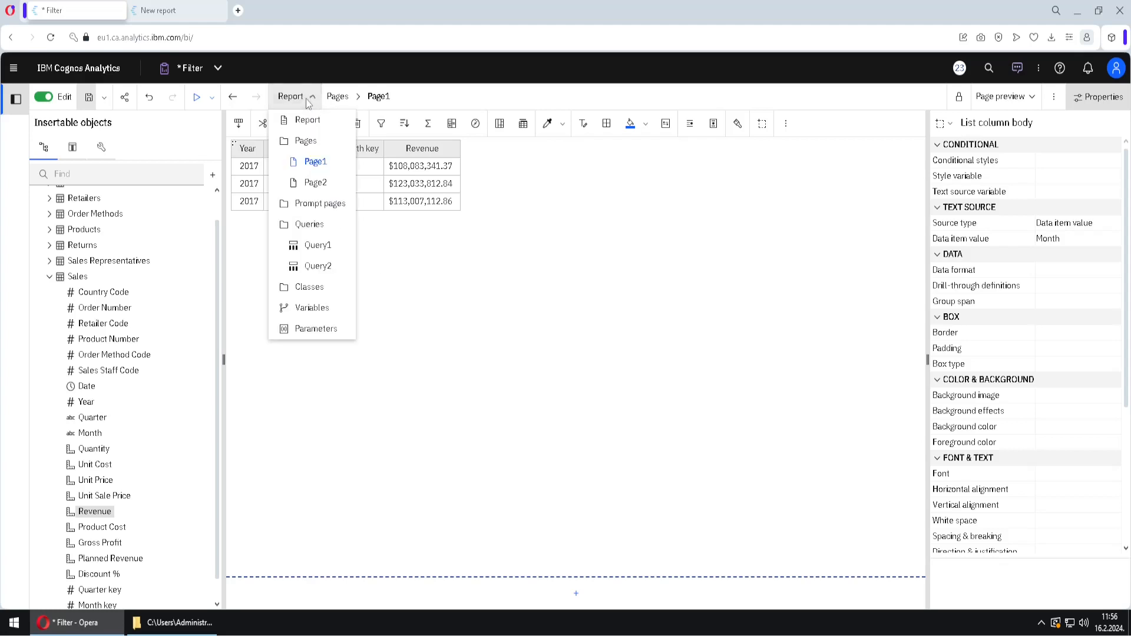
{"action": "left_click", "coordinate": [315, 183]}
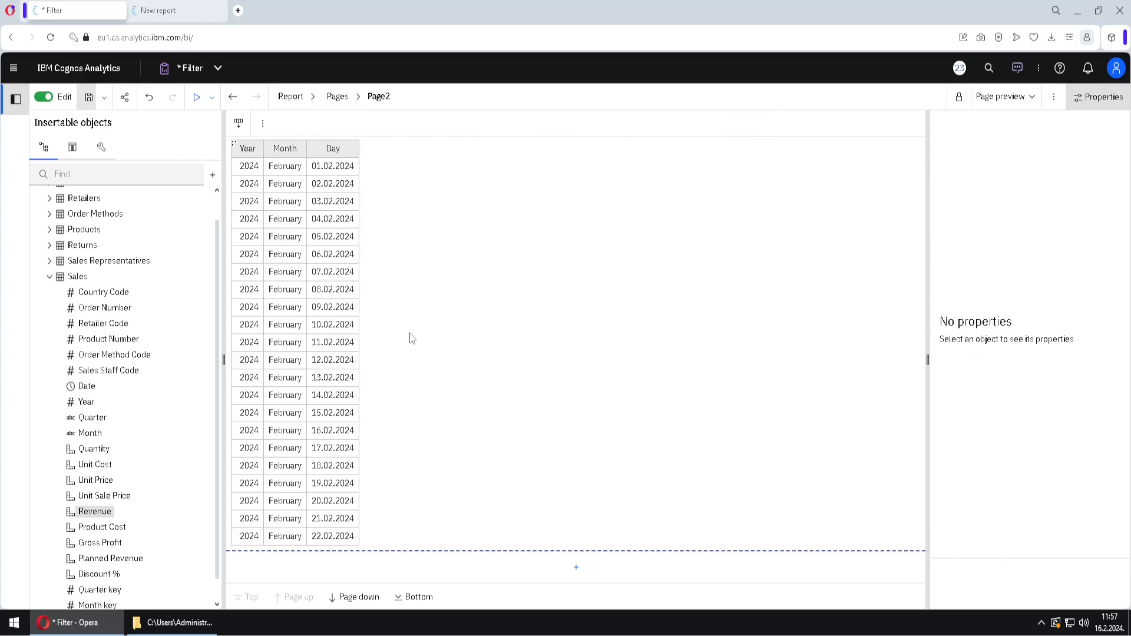
{"action": "key", "text": "ctrl"}
{"action": "mouse_move", "coordinate": [1086, 628]}
{"action": "left_mouse_down"}
{"action": "mouse_move", "coordinate": [1092, 597]}
{"action": "mouse_move", "coordinate": [1122, 598]}
{"action": "mouse_move", "coordinate": [1128, 631]}
{"action": "left_mouse_up"}
Start a new advanced detail filter for Query2 from the Month column of the calendar list
{"action": "left_click", "coordinate": [287, 220]}
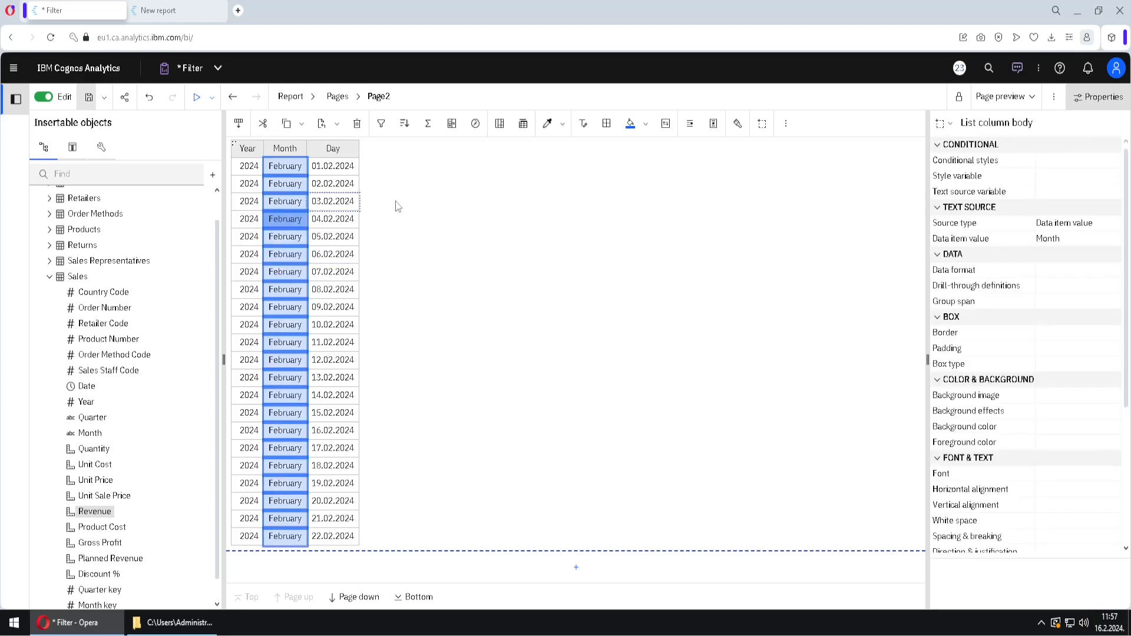
{"action": "left_click", "coordinate": [382, 124]}
{"action": "left_click", "coordinate": [434, 254]}
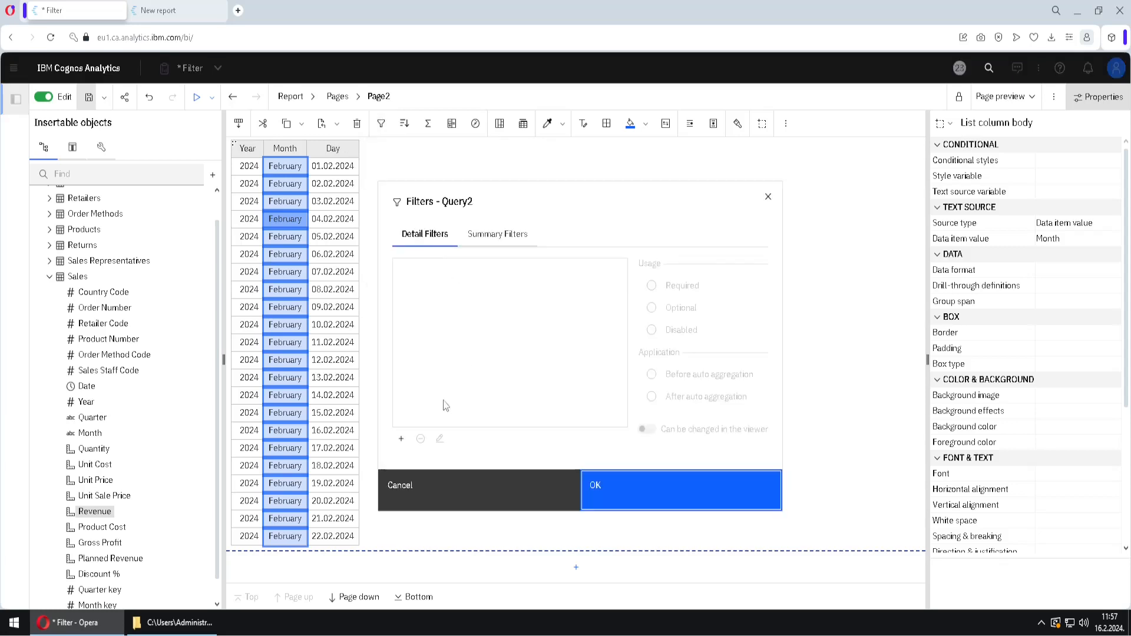
{"action": "left_click", "coordinate": [402, 439]}
{"action": "left_click", "coordinate": [473, 370]}
{"action": "left_click", "coordinate": [656, 422]}
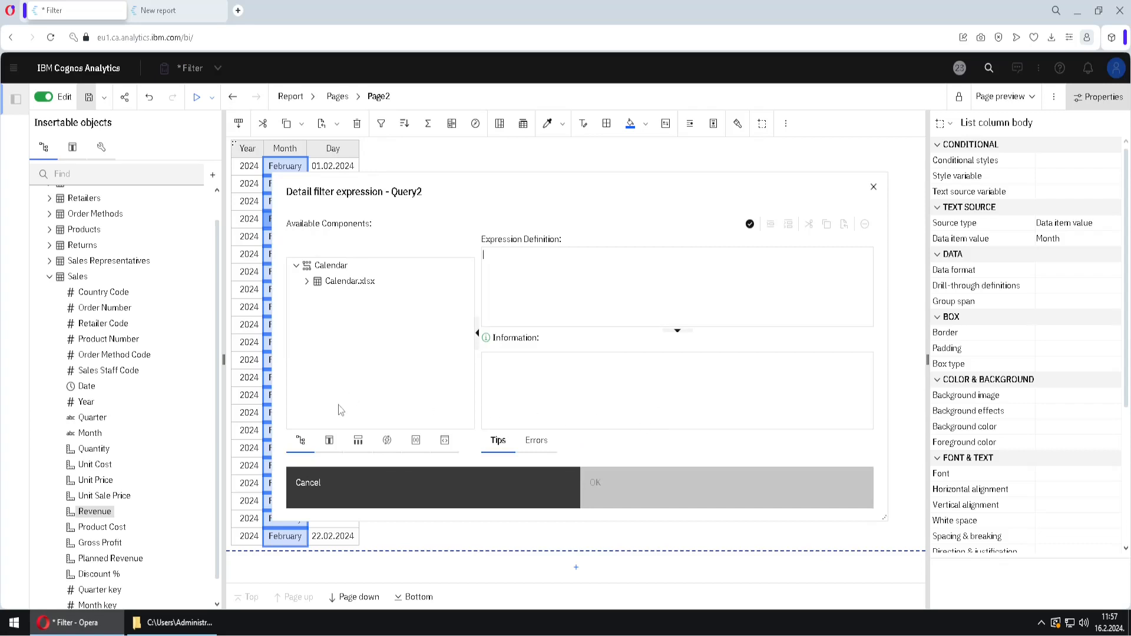
Begin the filter expression with the Day data item followed by an equals sign
{"action": "left_click", "coordinate": [330, 444]}
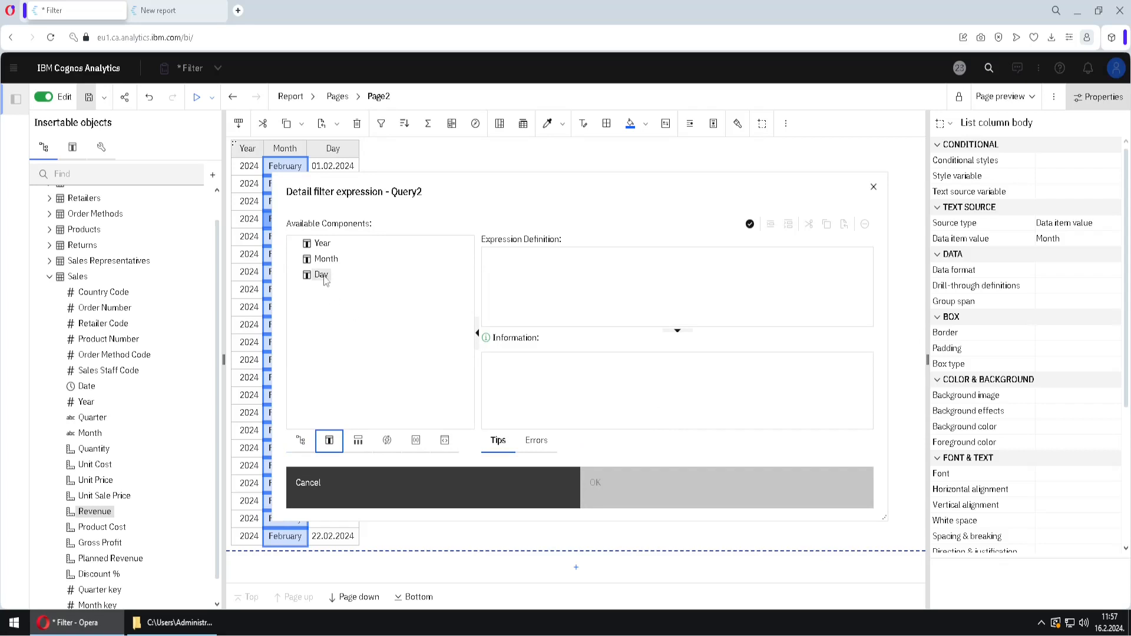
{"action": "left_click_drag", "start_coordinate": [321, 274], "coordinate": [530, 262]}
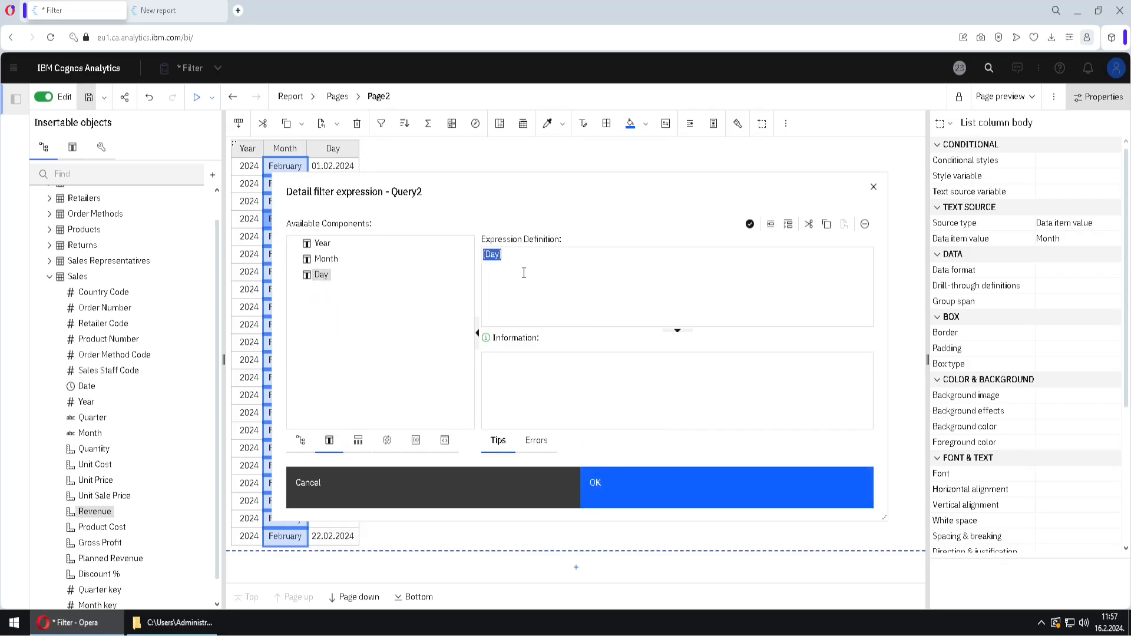
{"action": "left_click", "coordinate": [518, 258]}
{"action": "left_click_drag", "start_coordinate": [548, 196], "coordinate": [432, 239]}
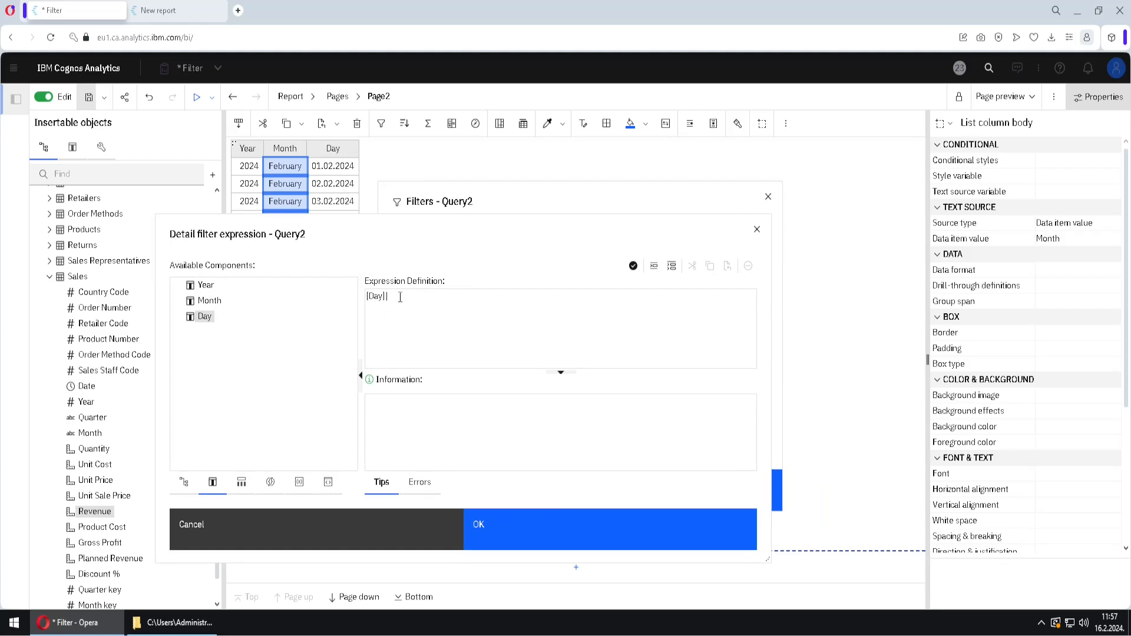
{"action": "type", "text": "="}
Complete the expression as [Day] = current_date with the common function and apply the filter to the list
{"action": "left_click", "coordinate": [271, 482]}
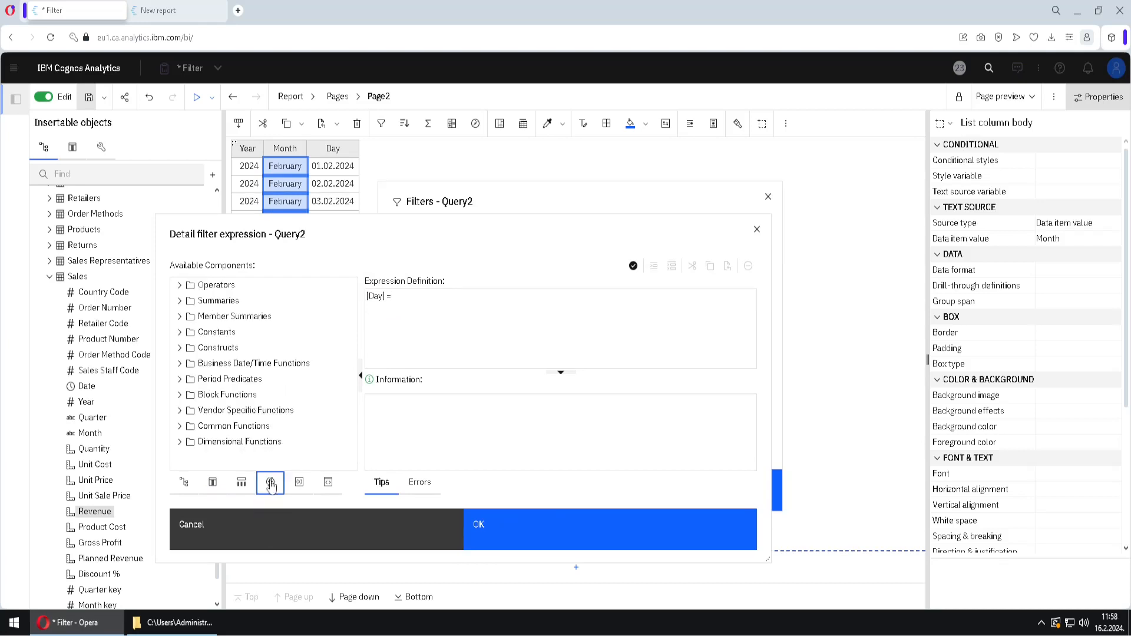
{"action": "left_click", "coordinate": [179, 425]}
{"action": "scroll", "coordinate": [316, 394], "scroll_direction": "down", "scroll_amount": 1}
{"action": "left_click", "coordinate": [189, 368]}
{"action": "scroll", "coordinate": [282, 383], "scroll_direction": "down", "scroll_amount": 1}
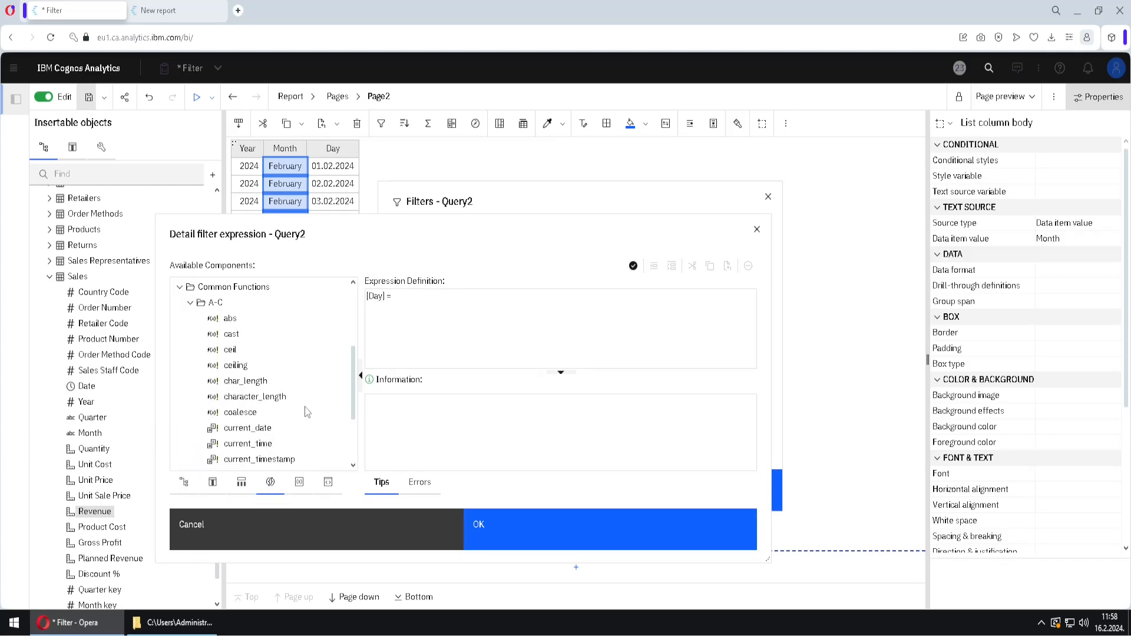
{"action": "left_click_drag", "start_coordinate": [247, 429], "coordinate": [432, 323]}
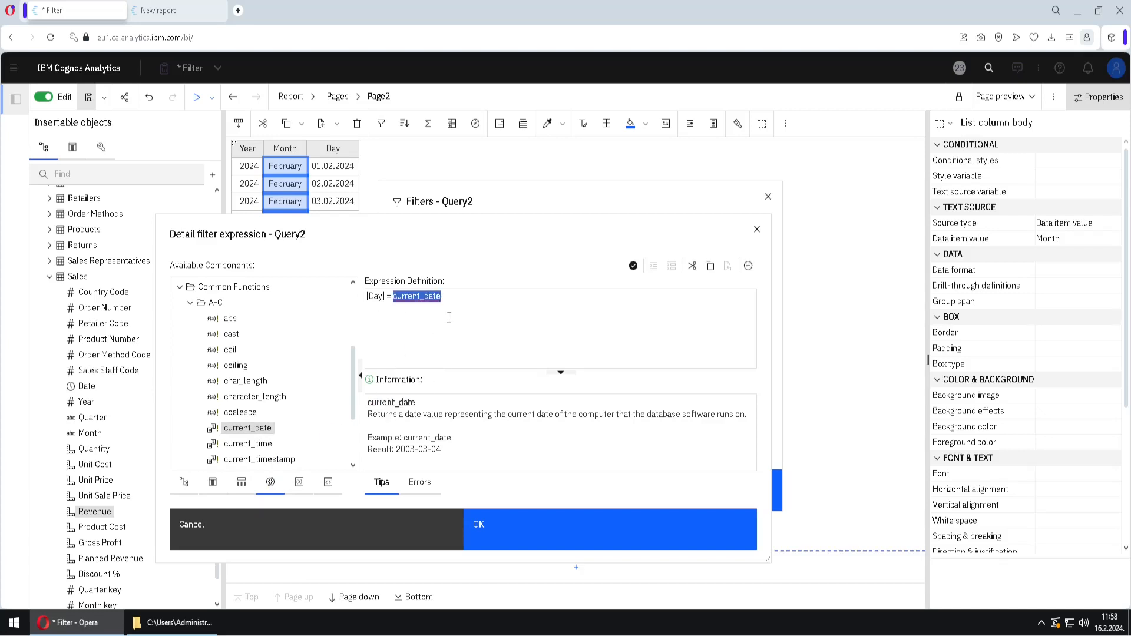
{"action": "left_click", "coordinate": [614, 529]}
{"action": "left_click", "coordinate": [616, 500]}
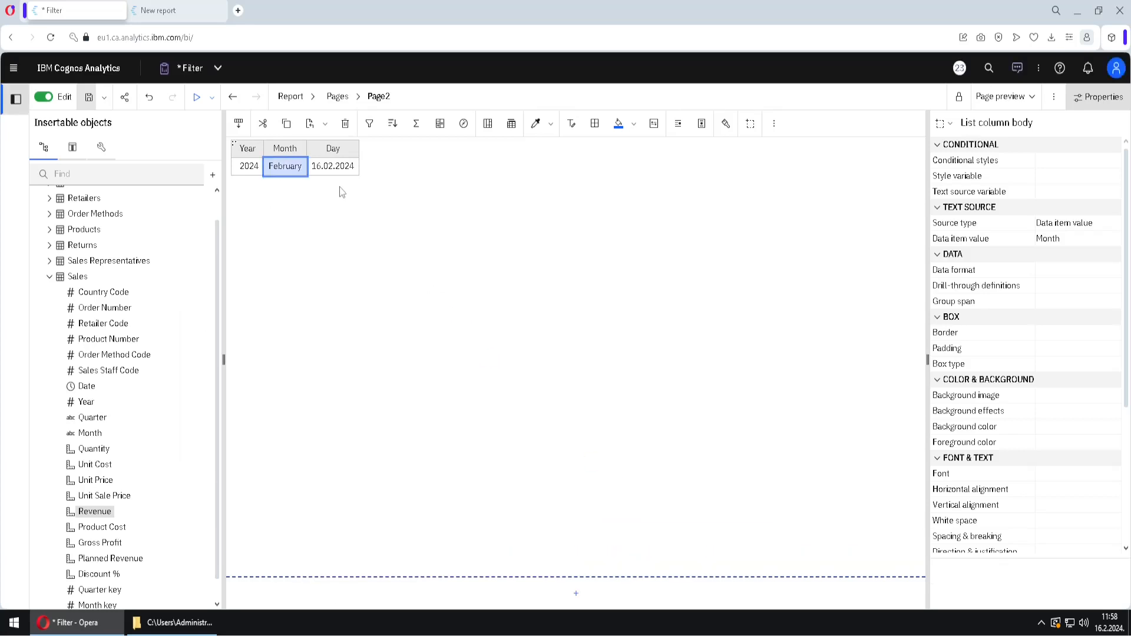
Reopen the Day detail filter of Query2 and insert the _add_days function in front of current_date
{"action": "left_click", "coordinate": [333, 177]}
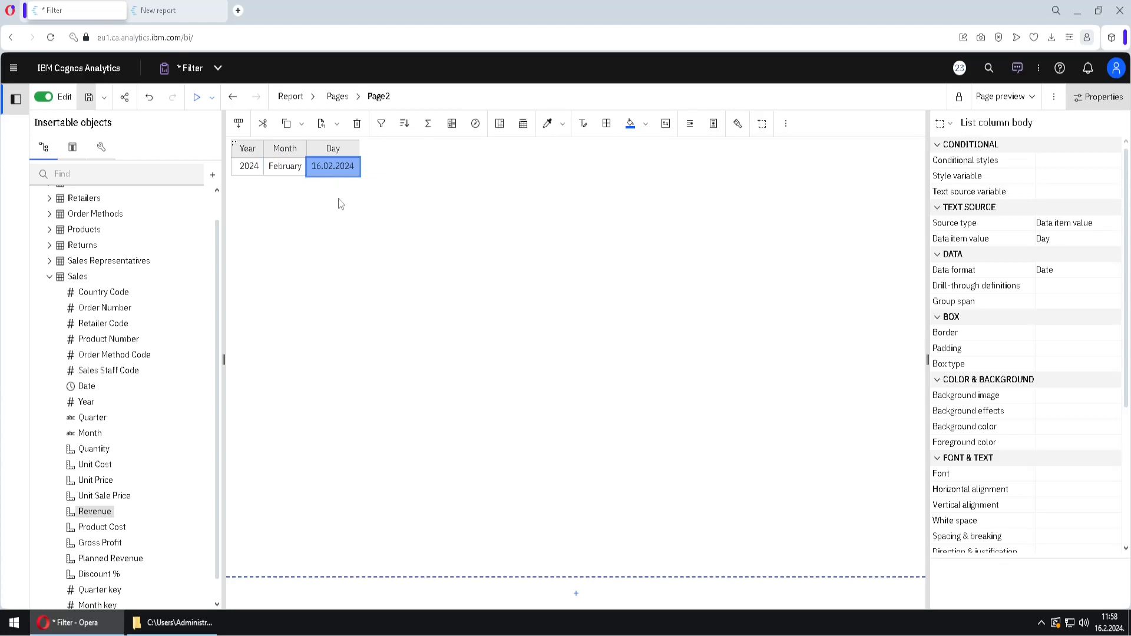
{"action": "left_click", "coordinate": [381, 125]}
{"action": "left_click", "coordinate": [413, 357]}
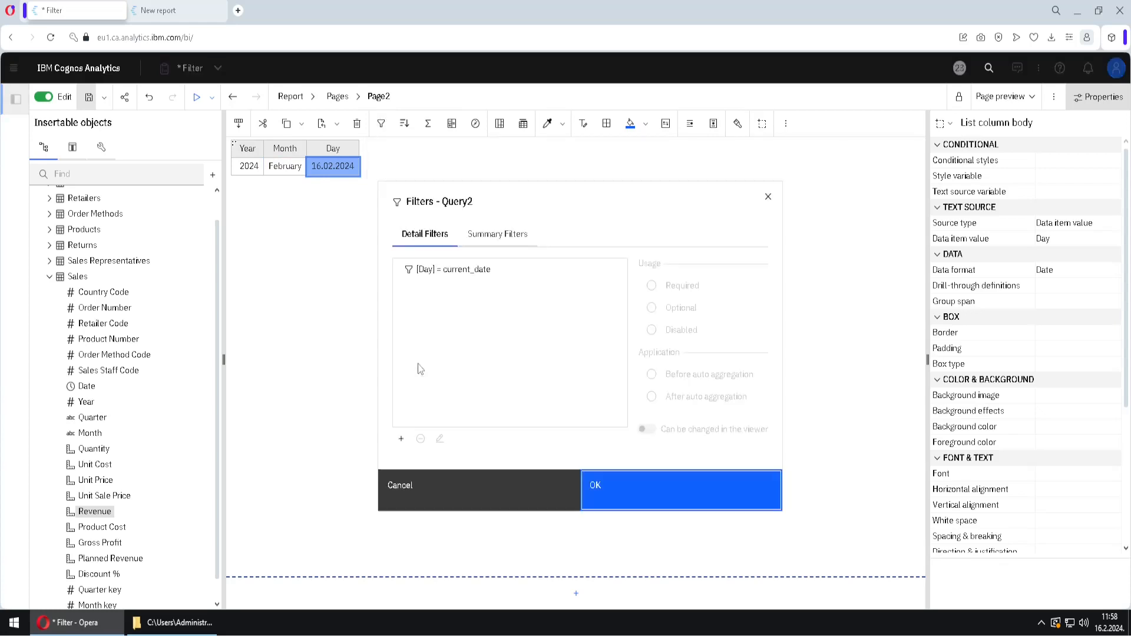
{"action": "double_click", "coordinate": [465, 273]}
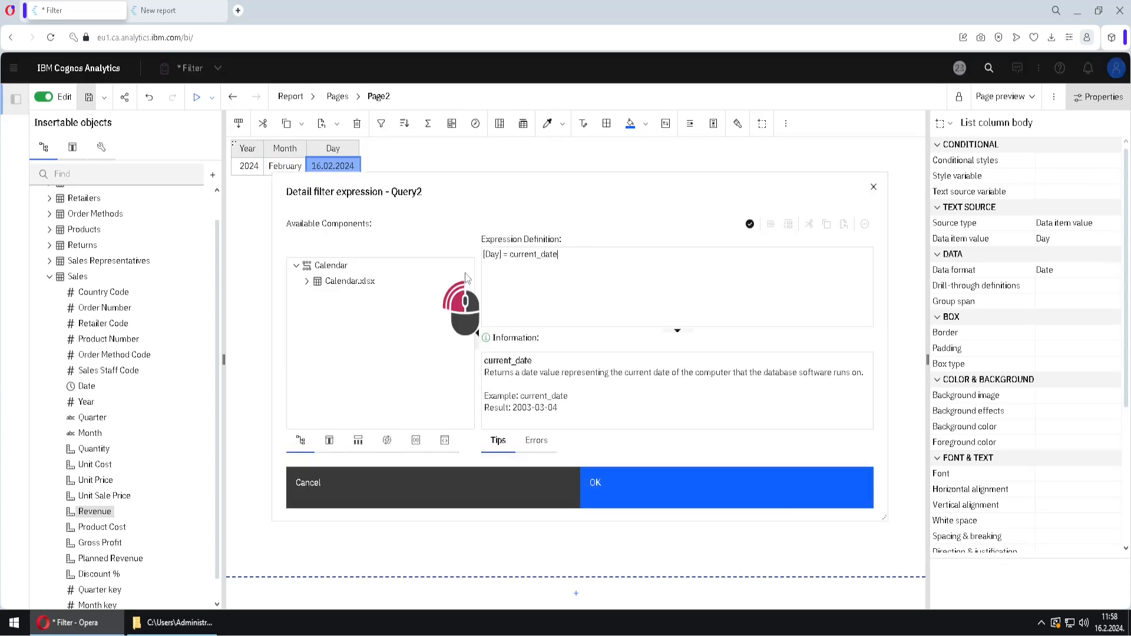
{"action": "left_click", "coordinate": [385, 445]}
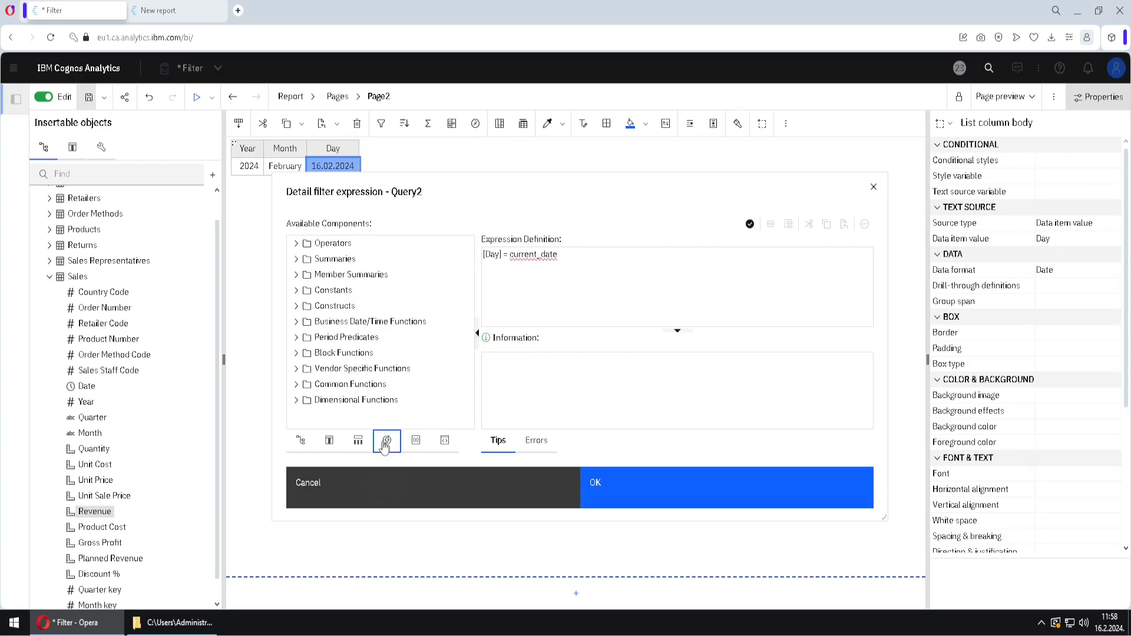
{"action": "left_click", "coordinate": [296, 323]}
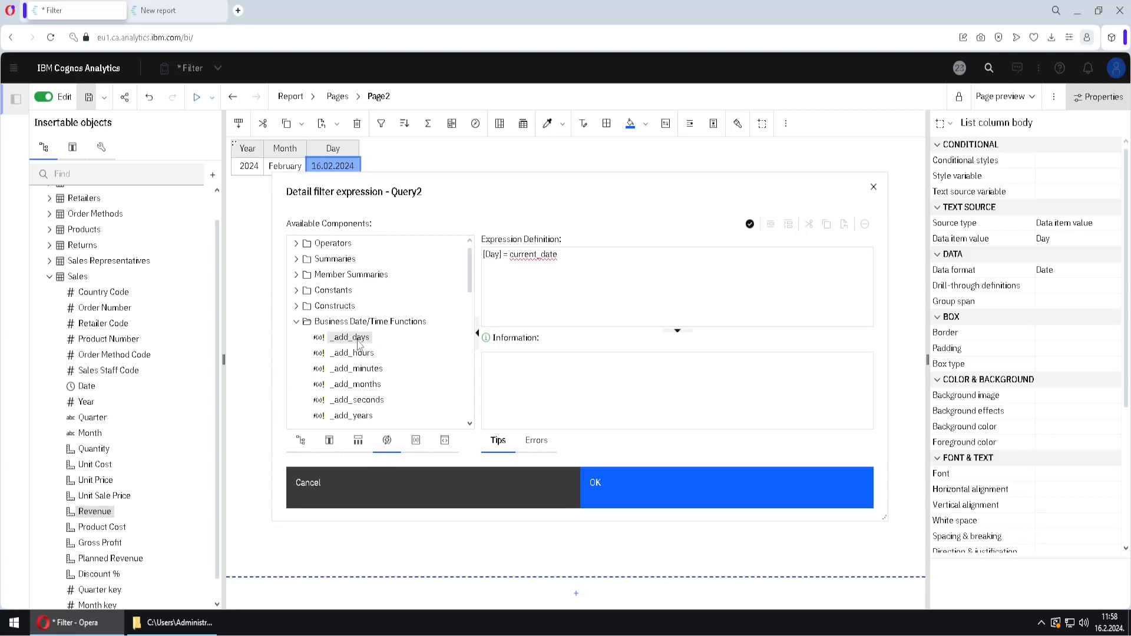
{"action": "left_click_drag", "start_coordinate": [359, 345], "coordinate": [512, 266]}
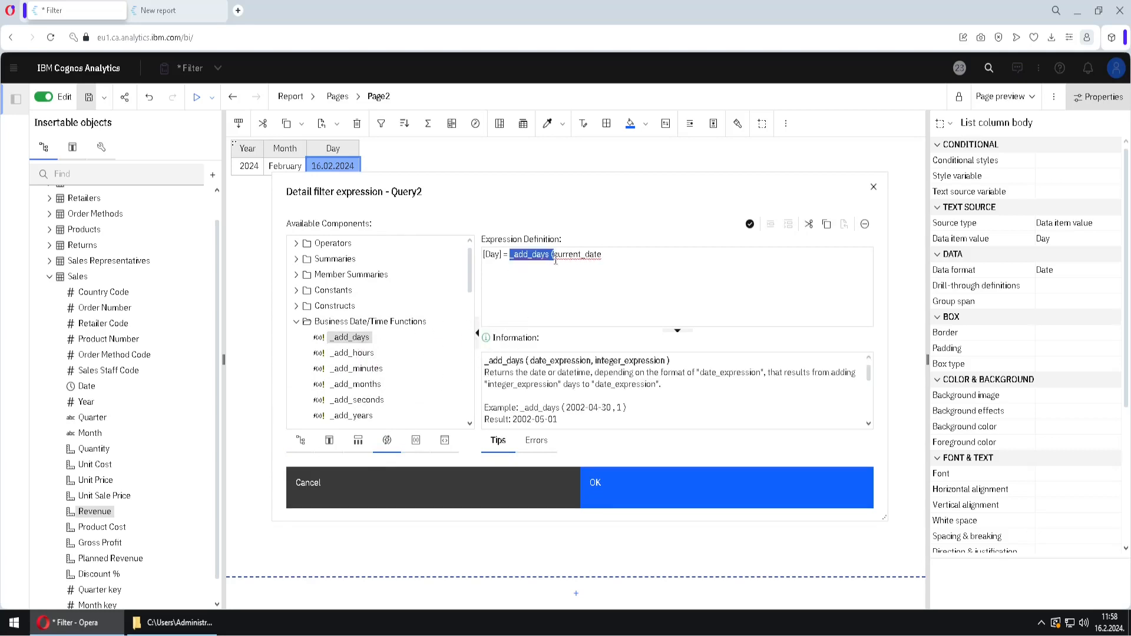
Complete the expression as [Day] = _add_days ( current_date, -1 ), validate it and apply the filter
{"action": "left_click_drag", "start_coordinate": [605, 255], "coordinate": [555, 255]}
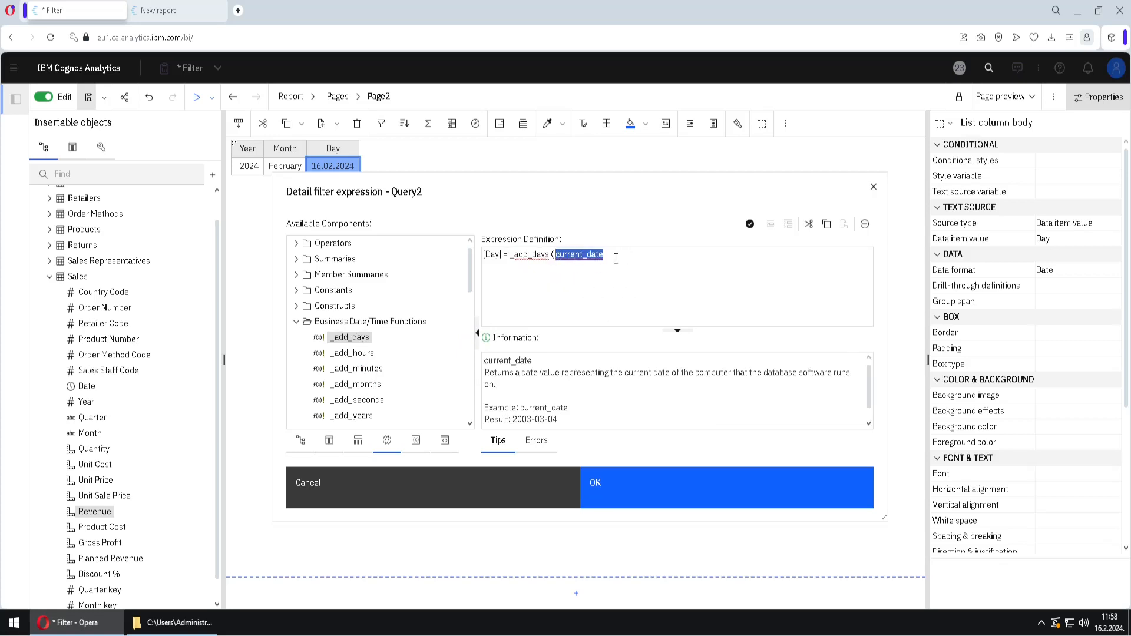
{"action": "left_click", "coordinate": [615, 258]}
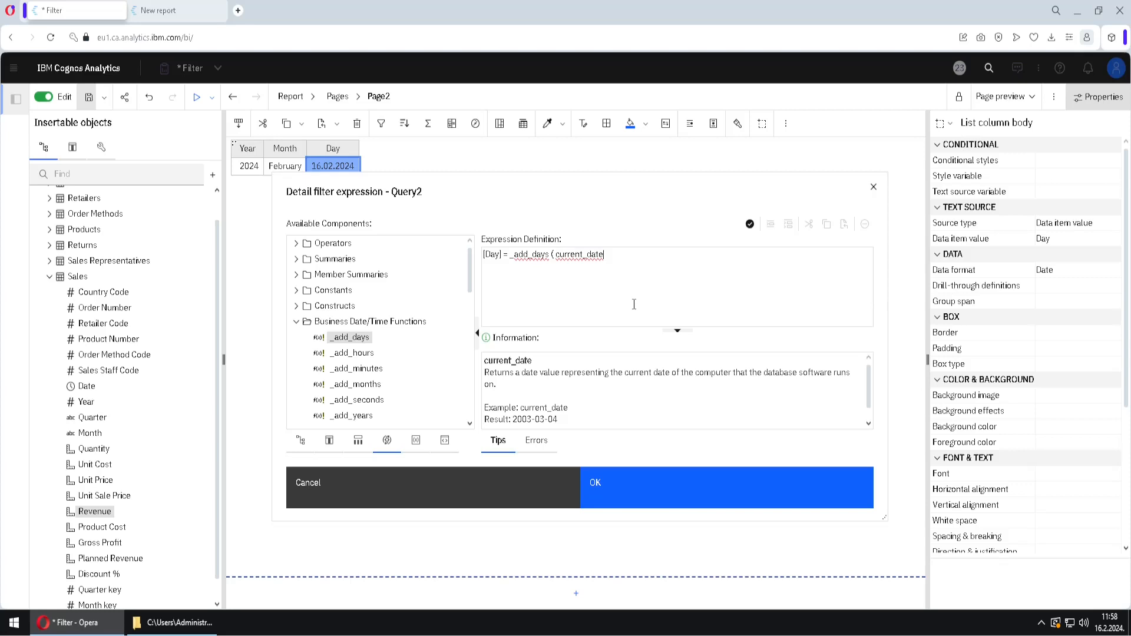
{"action": "type", "text": "1 )"}
{"action": "left_click", "coordinate": [616, 254]}
{"action": "left_click_drag", "start_coordinate": [615, 255], "coordinate": [607, 255]}
{"action": "left_click", "coordinate": [750, 224]}
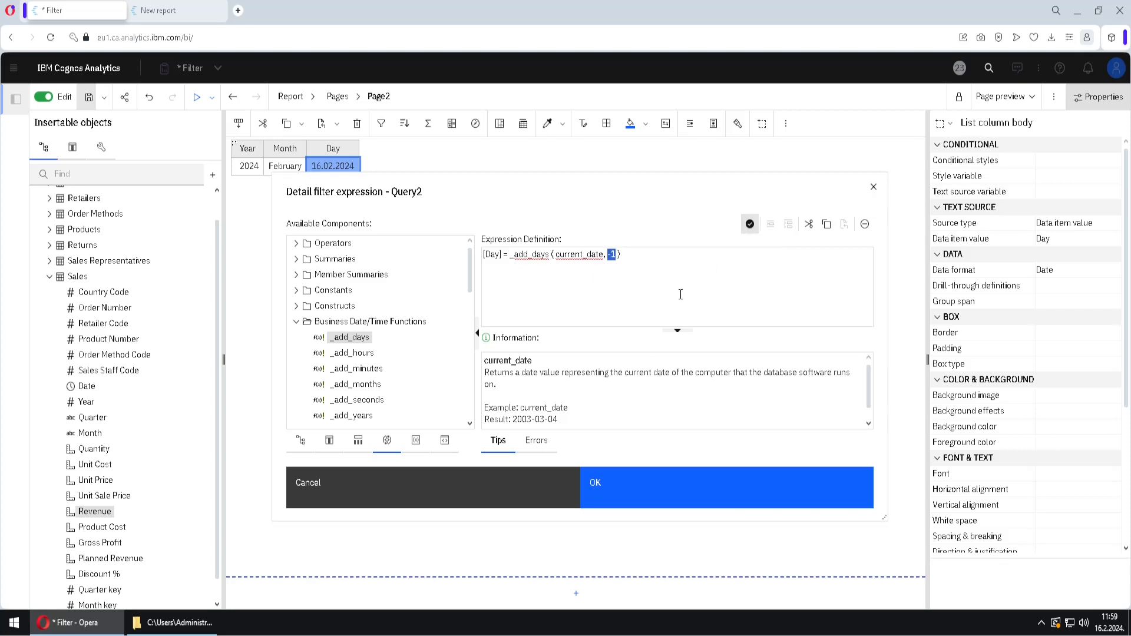
{"action": "left_click", "coordinate": [647, 487]}
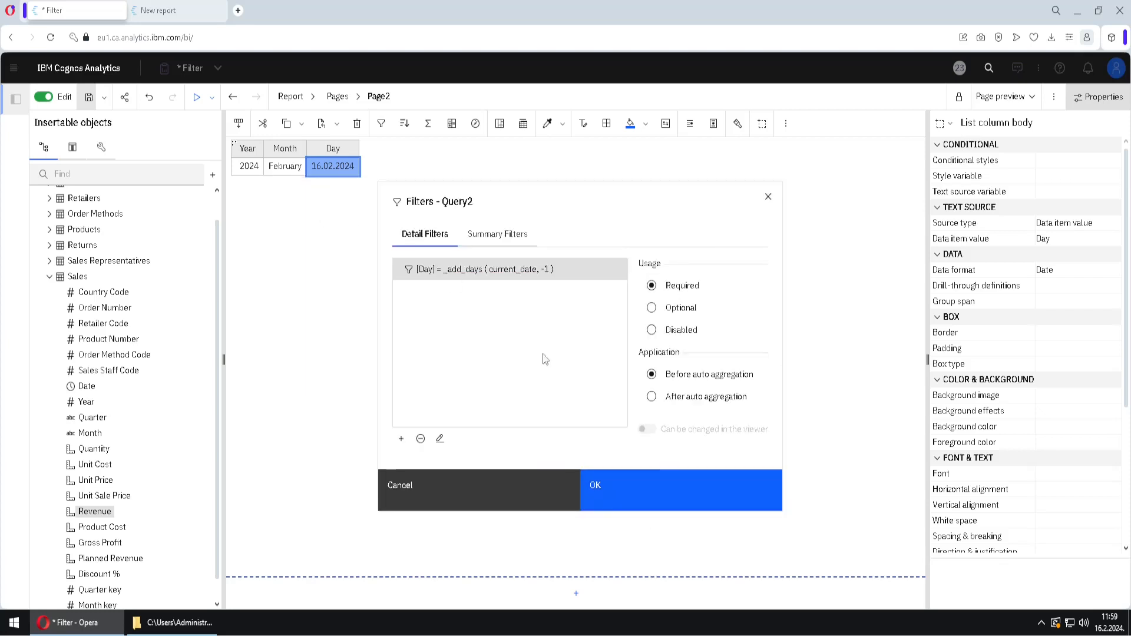
{"action": "left_click", "coordinate": [642, 492]}
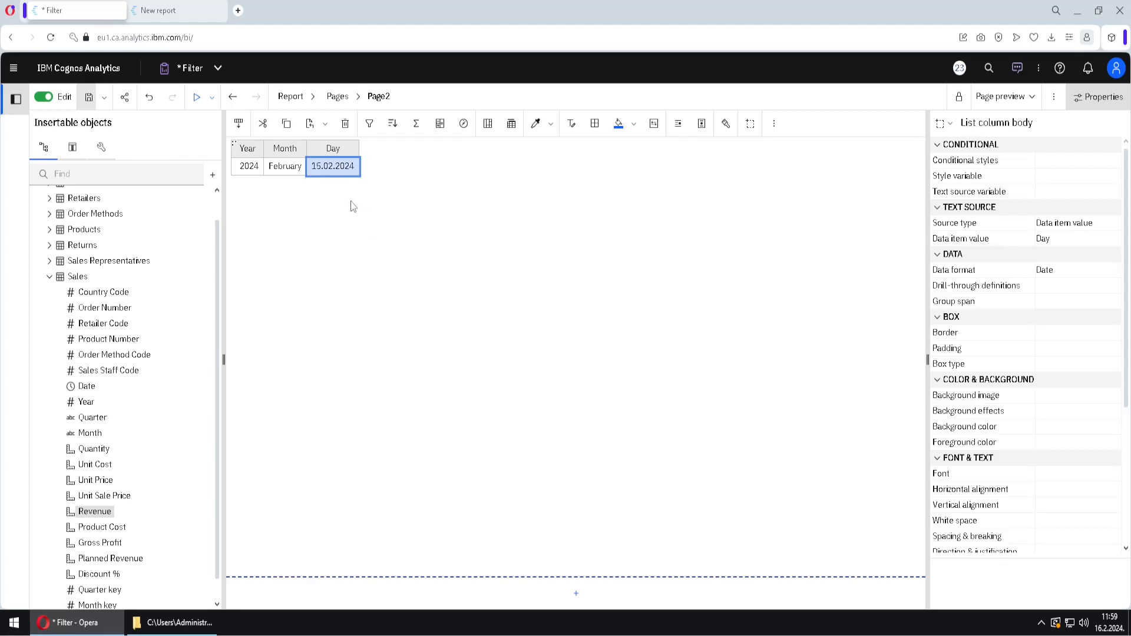
Open Query2 and delete its Day detail filter
{"action": "left_click", "coordinate": [312, 99]}
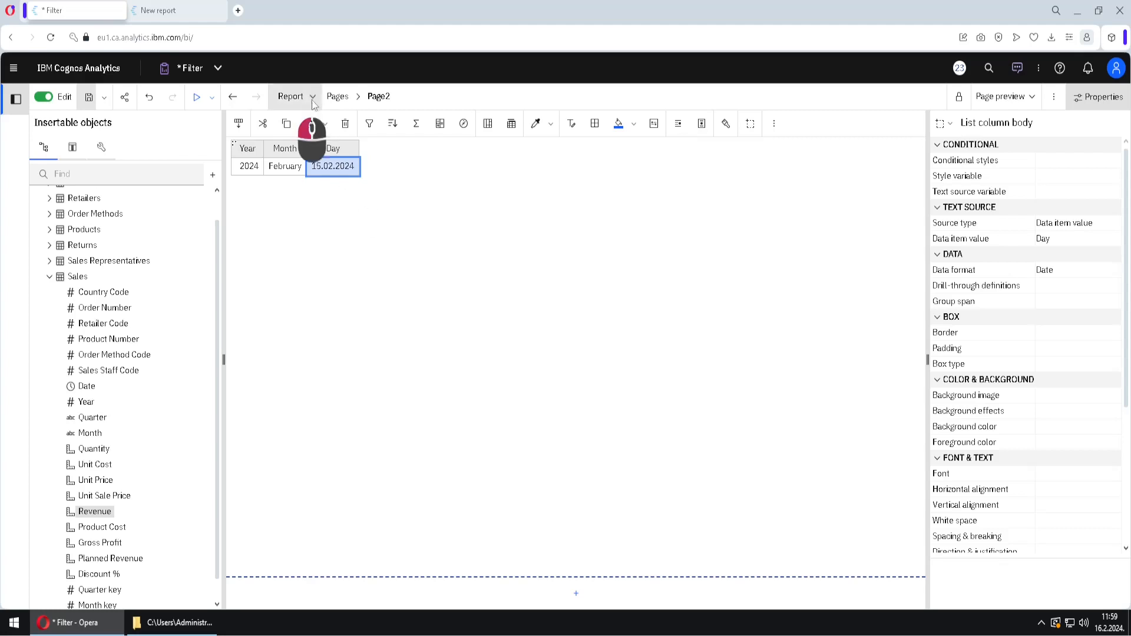
{"action": "left_click", "coordinate": [323, 263]}
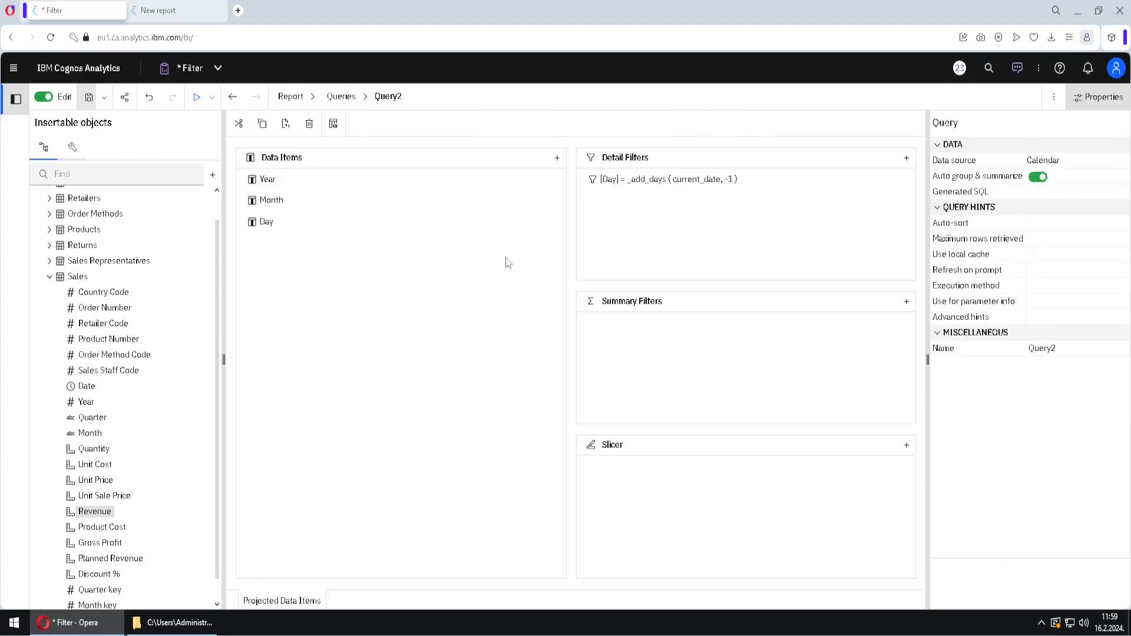
{"action": "left_click", "coordinate": [644, 189]}
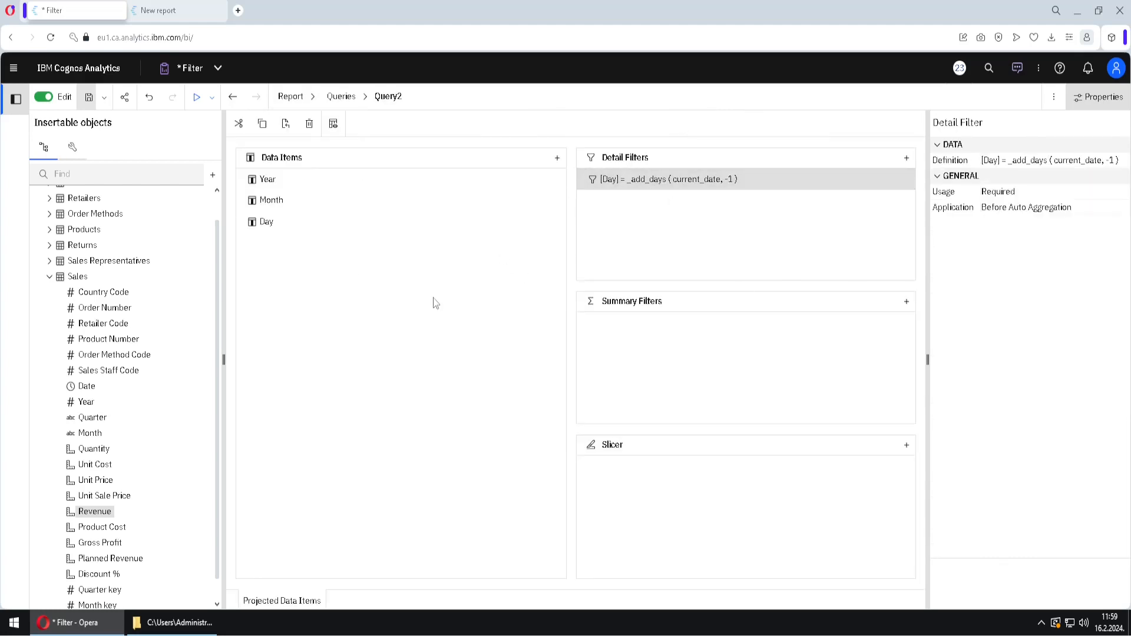
{"action": "key", "text": "Delete"}
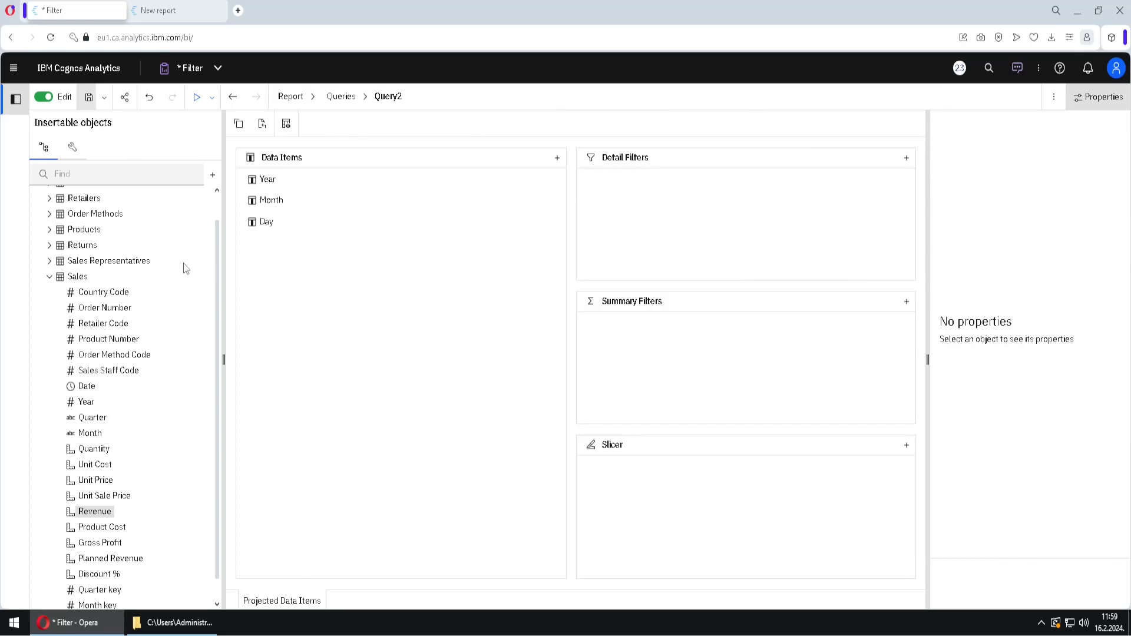
Add a query calculation to the data items of Query2 and name it Today's date
{"action": "left_click", "coordinate": [73, 148]}
{"action": "left_click_drag", "start_coordinate": [56, 194], "coordinate": [301, 306]}
{"action": "left_click_drag", "start_coordinate": [468, 188], "coordinate": [496, 251]}
{"action": "left_click_drag", "start_coordinate": [386, 289], "coordinate": [442, 320]}
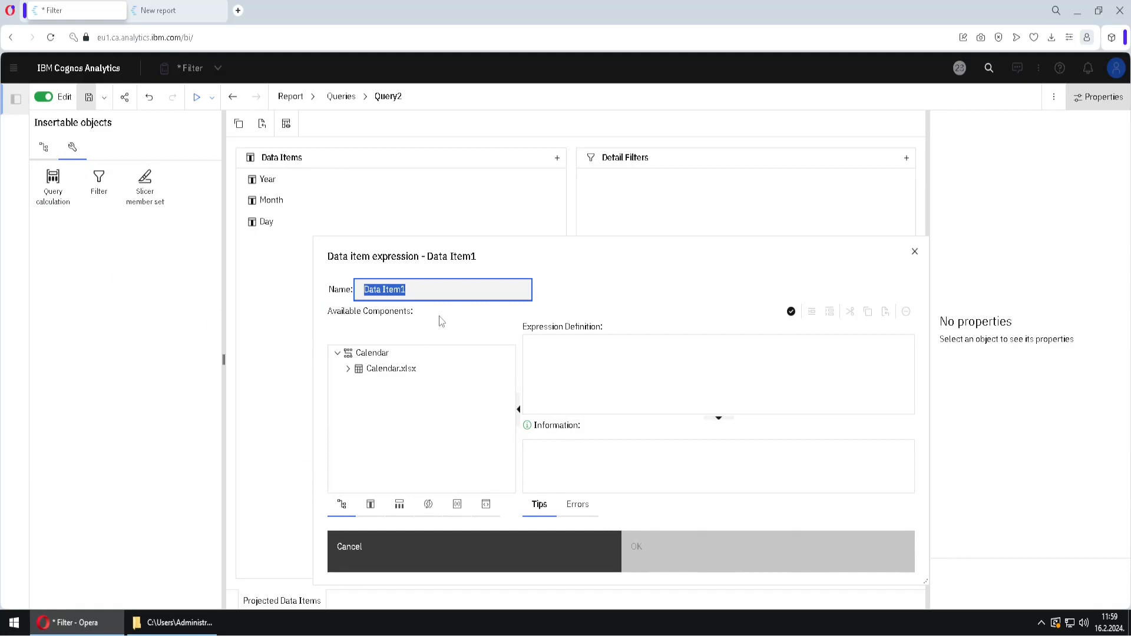
{"action": "type", "text": "Today2"}
{"action": "key", "text": "BackSpace"}
{"action": "type", "text": "'s date"}
Define the Today's date calculation with the common function current_date and confirm it
{"action": "left_click", "coordinate": [426, 505]}
{"action": "left_click", "coordinate": [337, 469]}
{"action": "scroll", "coordinate": [492, 435], "scroll_direction": "down", "scroll_amount": 2}
{"action": "left_click", "coordinate": [348, 390]}
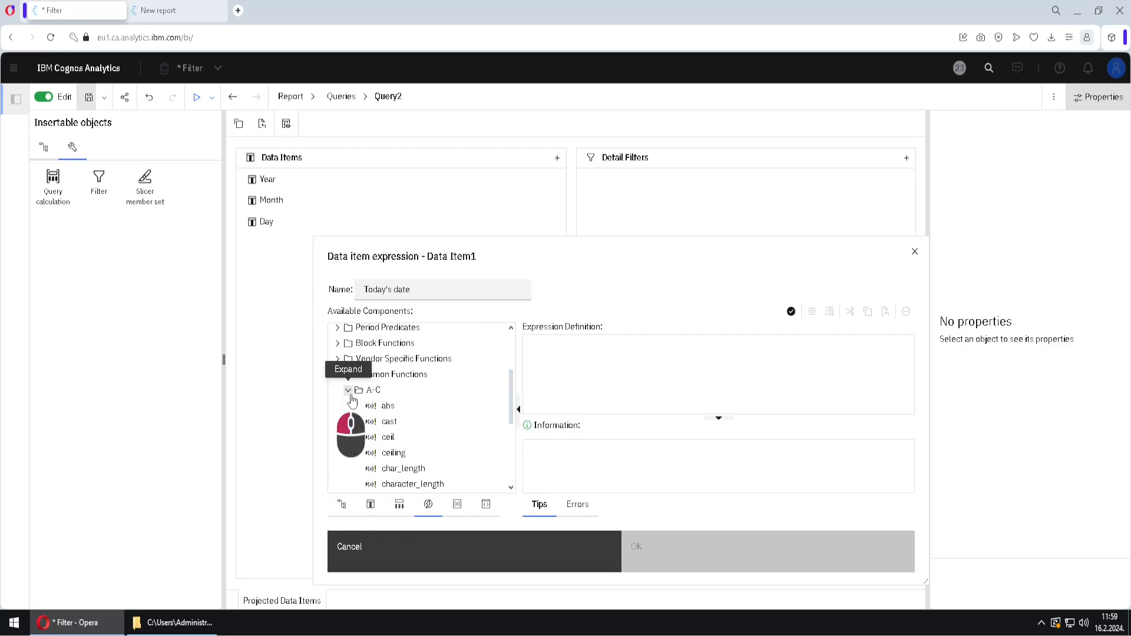
{"action": "scroll", "coordinate": [459, 442], "scroll_direction": "down", "scroll_amount": 2}
{"action": "left_click_drag", "start_coordinate": [406, 450], "coordinate": [607, 380]}
{"action": "left_click", "coordinate": [706, 557]}
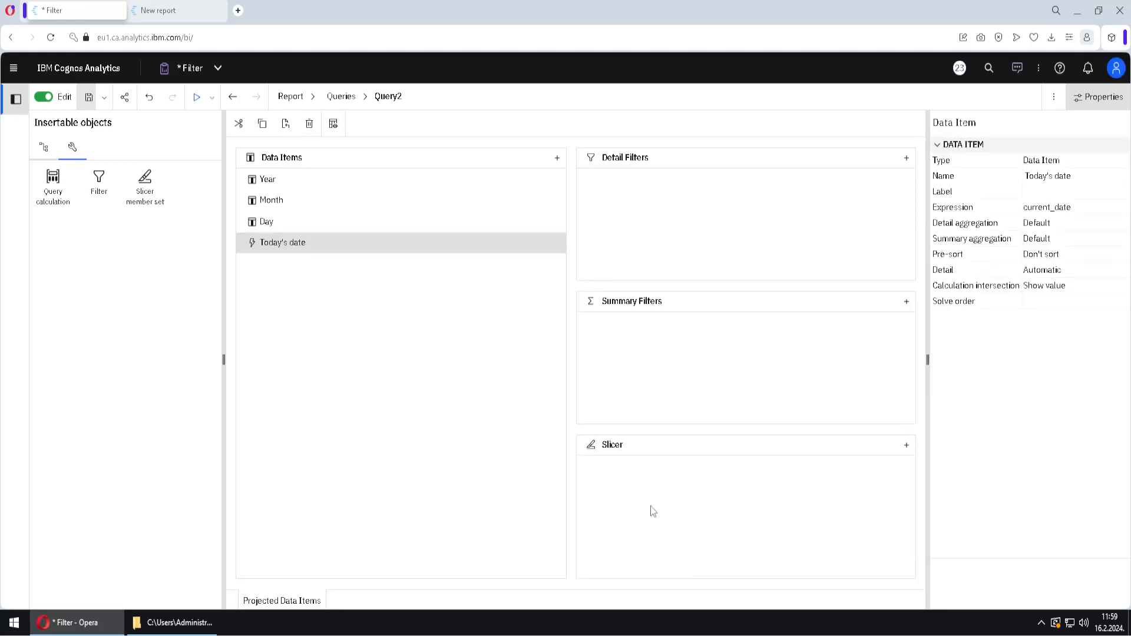
View the tabular data of Query2 and check the Today's date column
{"action": "left_click", "coordinate": [333, 125]}
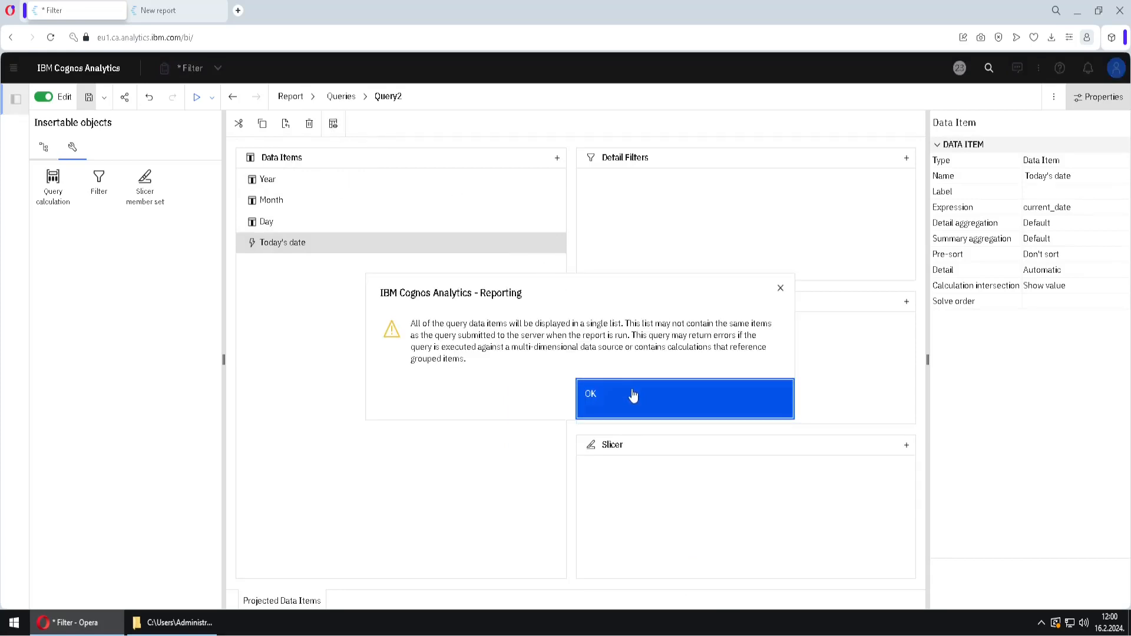
{"action": "left_click", "coordinate": [634, 396]}
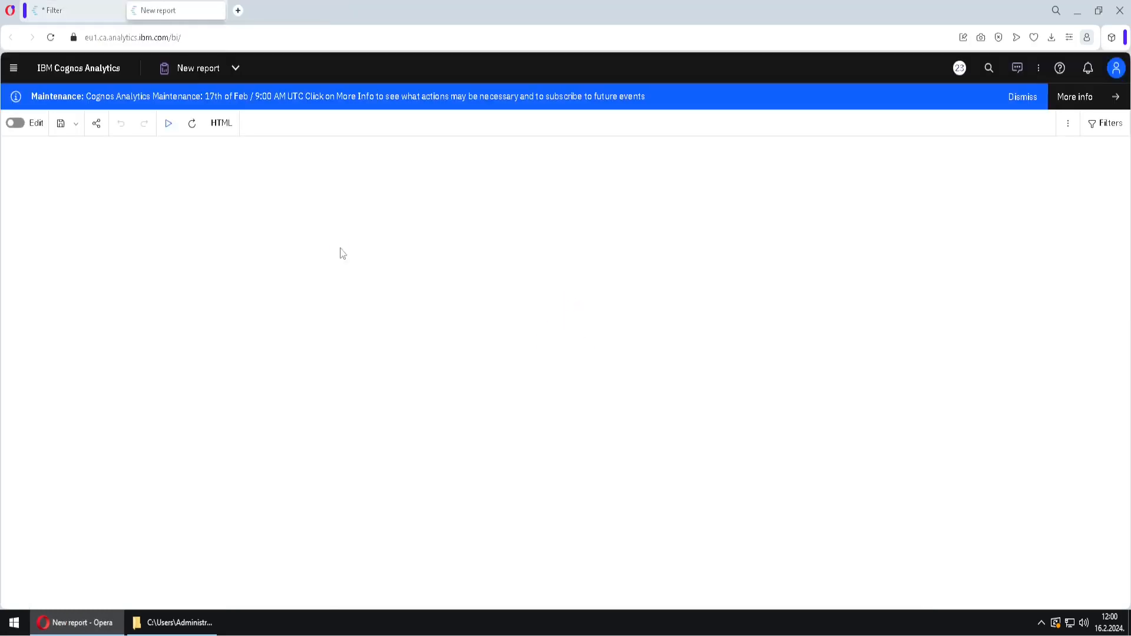
{"action": "left_click", "coordinate": [176, 178]}
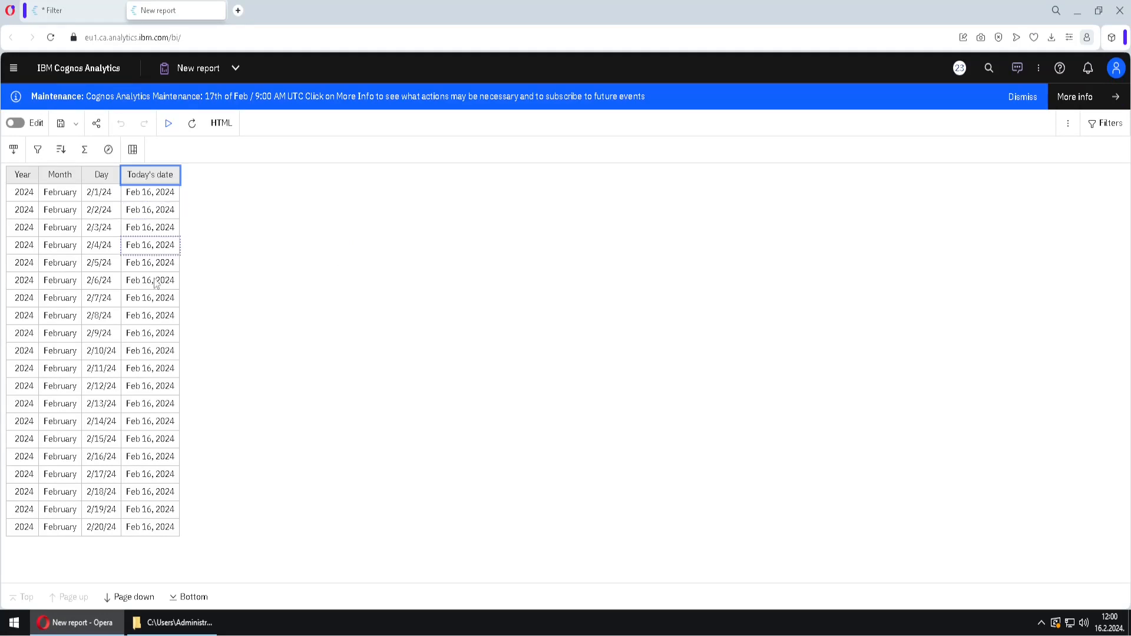
Return to the Filter report and add a query calculation named Yesterday's date to the data items of Query2
{"action": "left_click", "coordinate": [71, 10]}
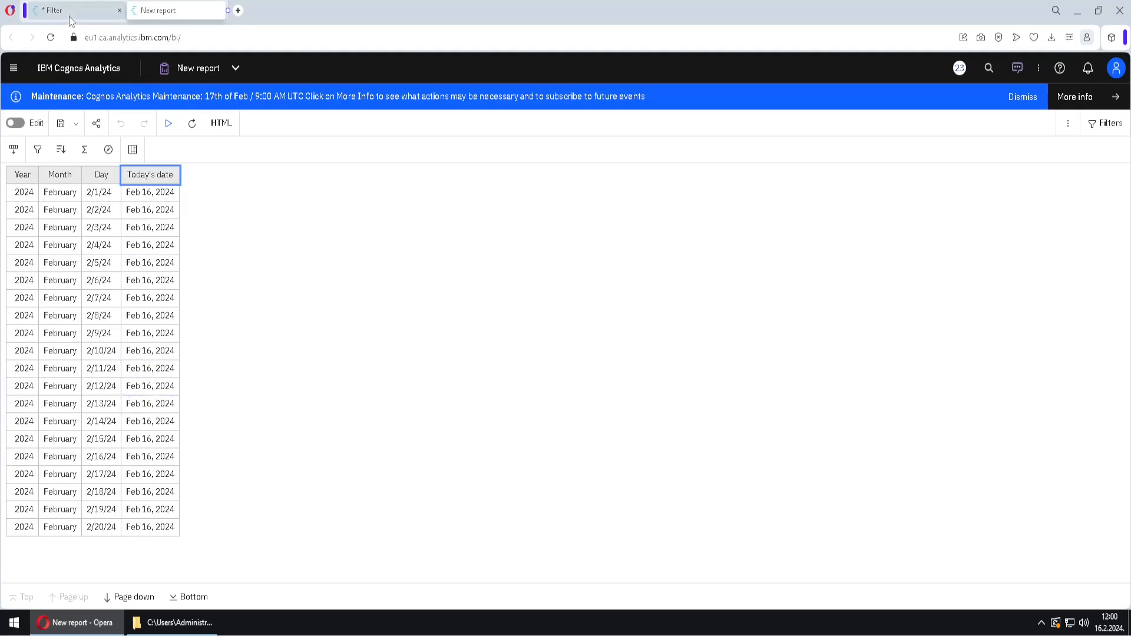
{"action": "left_click_drag", "start_coordinate": [57, 200], "coordinate": [286, 305]}
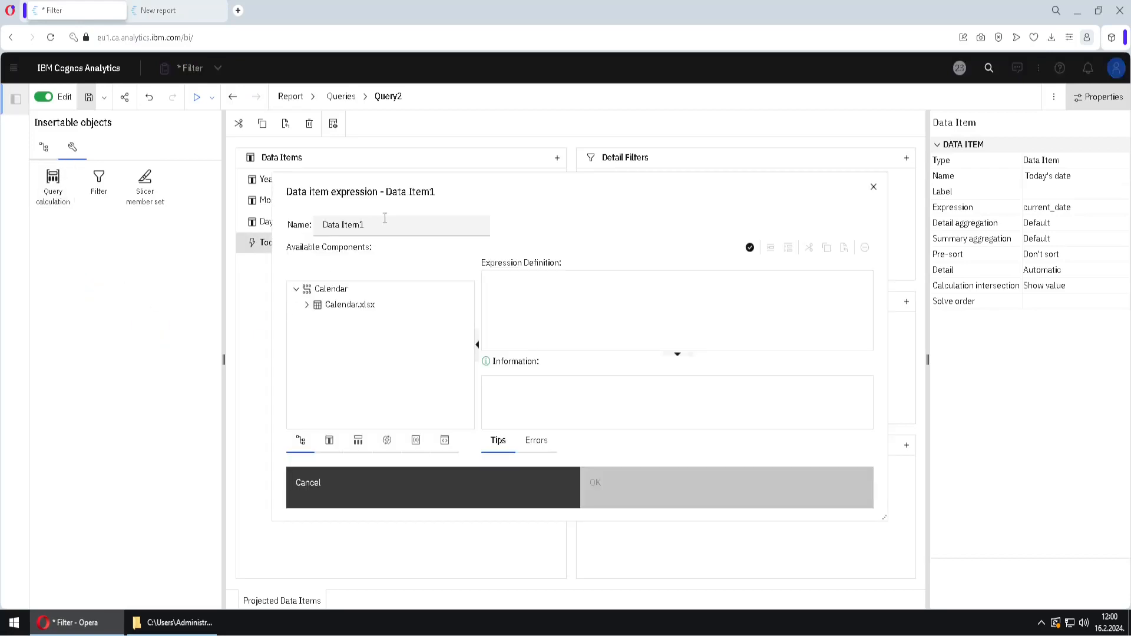
{"action": "type", "text": "Yesterday's date"}
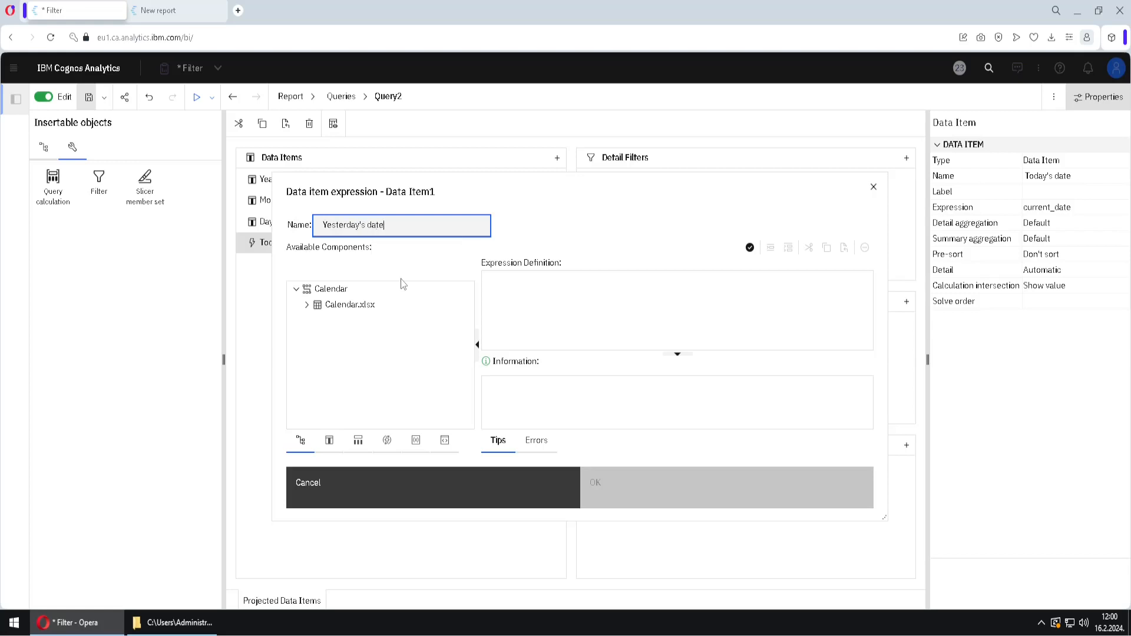
Define the Yesterday's date calculation with the business date function as _add_days ( current_date, -1 ) and confirm it
{"action": "left_click", "coordinate": [389, 443]}
{"action": "left_click", "coordinate": [296, 345]}
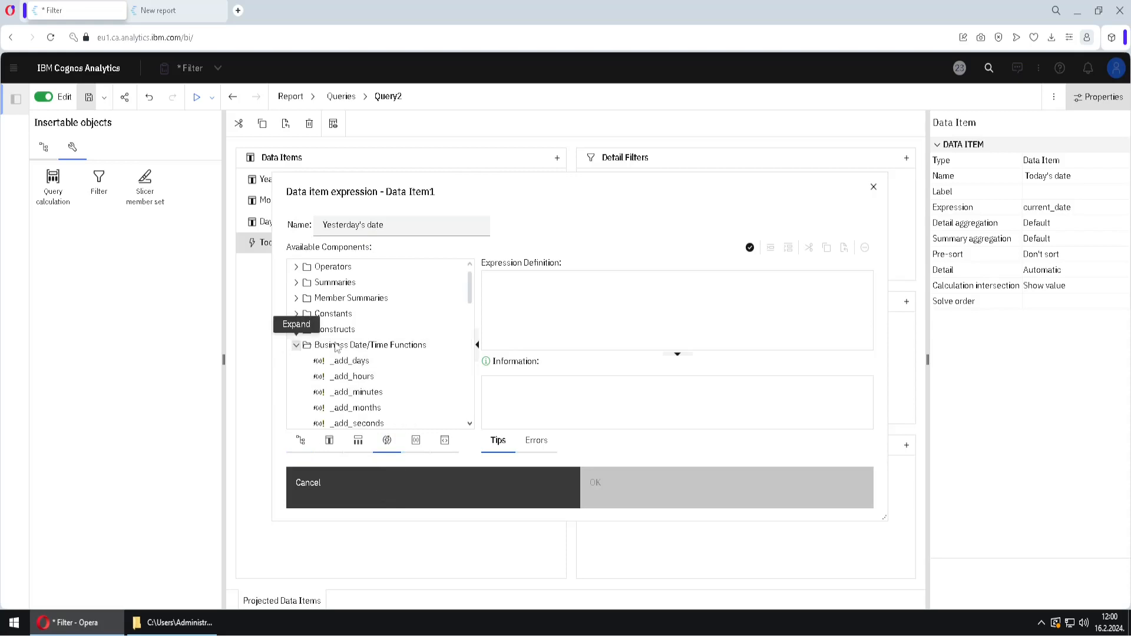
{"action": "left_click_drag", "start_coordinate": [352, 361], "coordinate": [566, 315]}
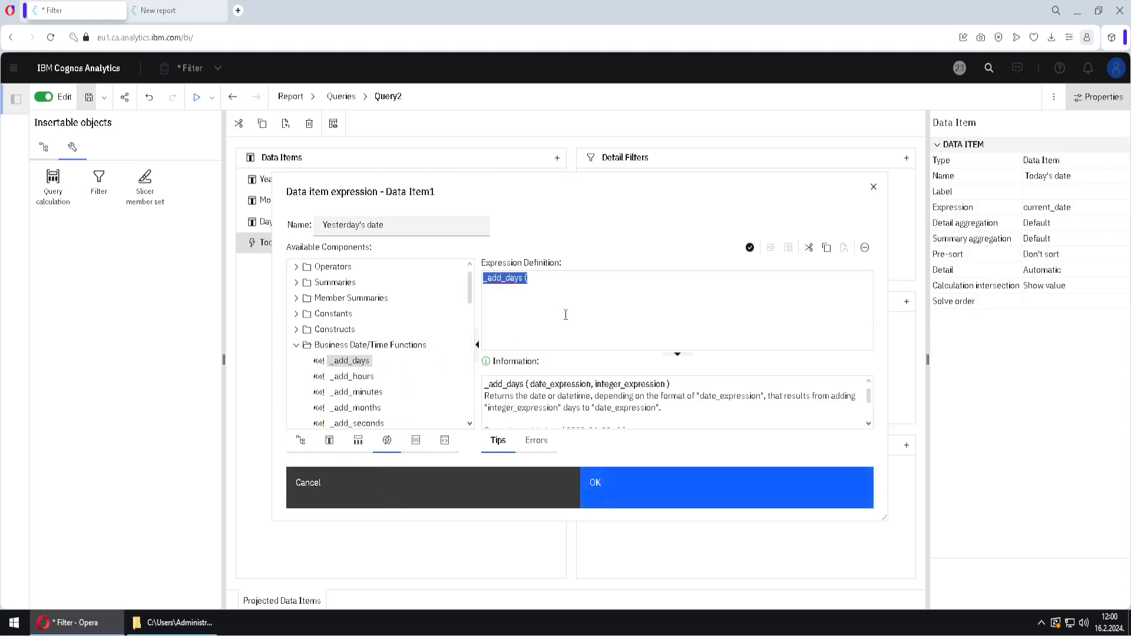
{"action": "left_click", "coordinate": [552, 285]}
{"action": "type", "text": "current"}
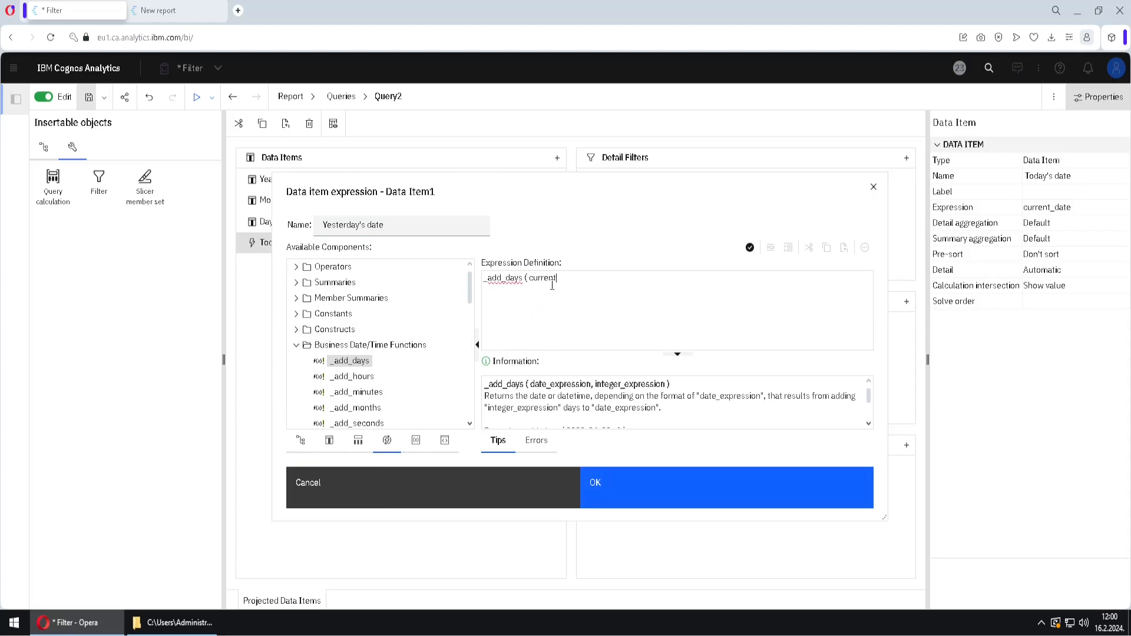
{"action": "type", "text": "_date, -1 )"}
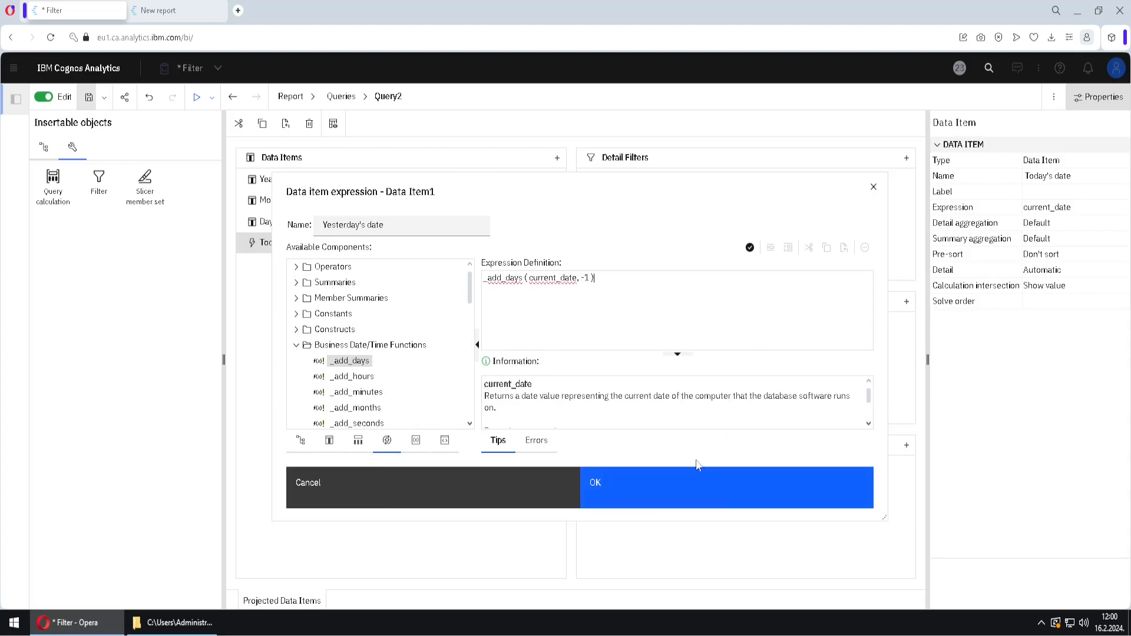
{"action": "left_click", "coordinate": [682, 493]}
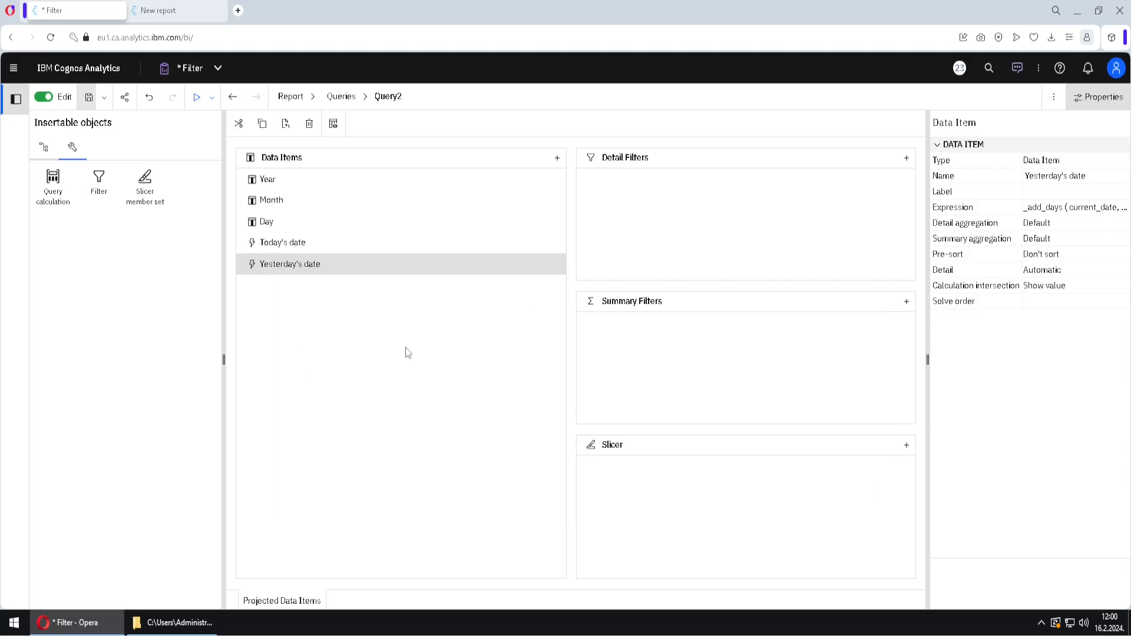
View the tabular data of Query2 and compare the Yesterday's date column with the Day column
{"action": "left_click", "coordinate": [333, 123]}
{"action": "left_click", "coordinate": [610, 397]}
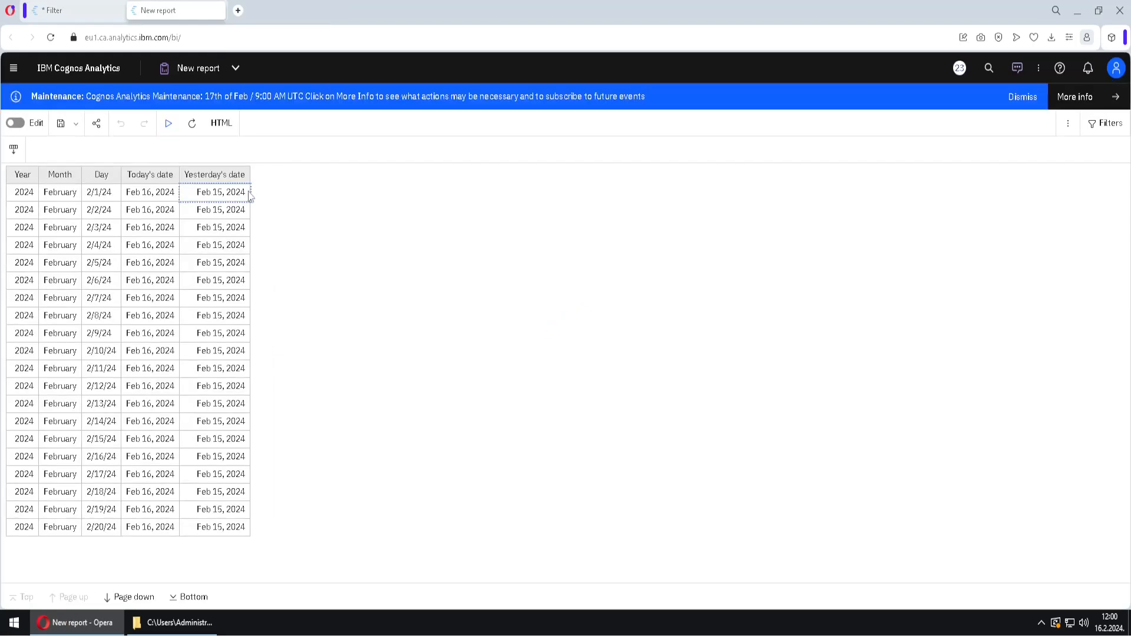
{"action": "left_click", "coordinate": [247, 178]}
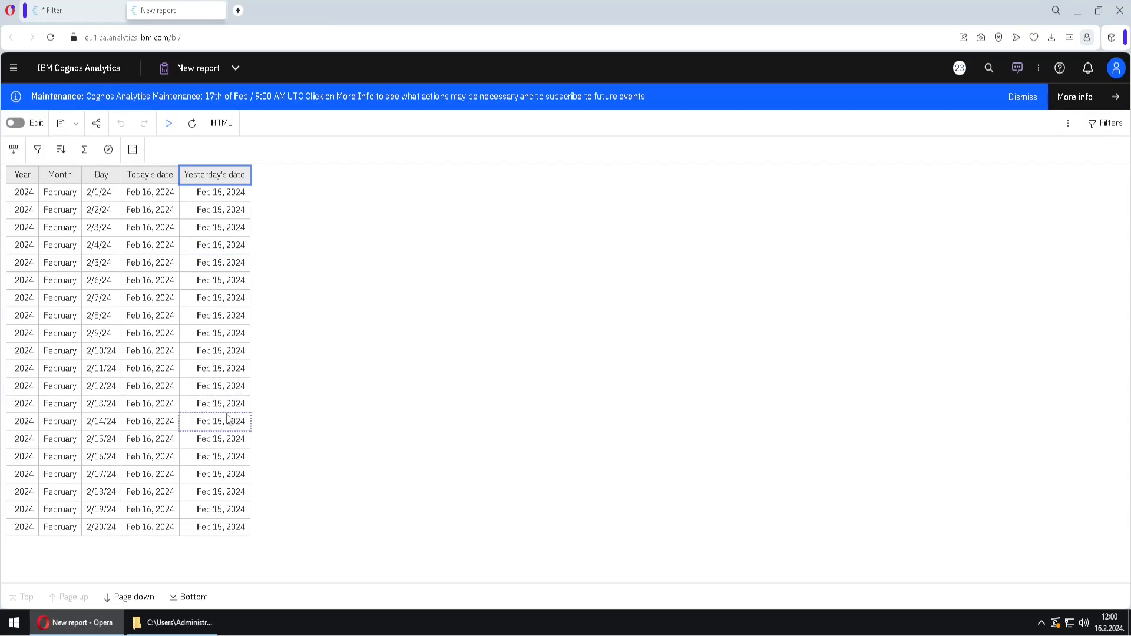
{"action": "left_click", "coordinate": [193, 443]}
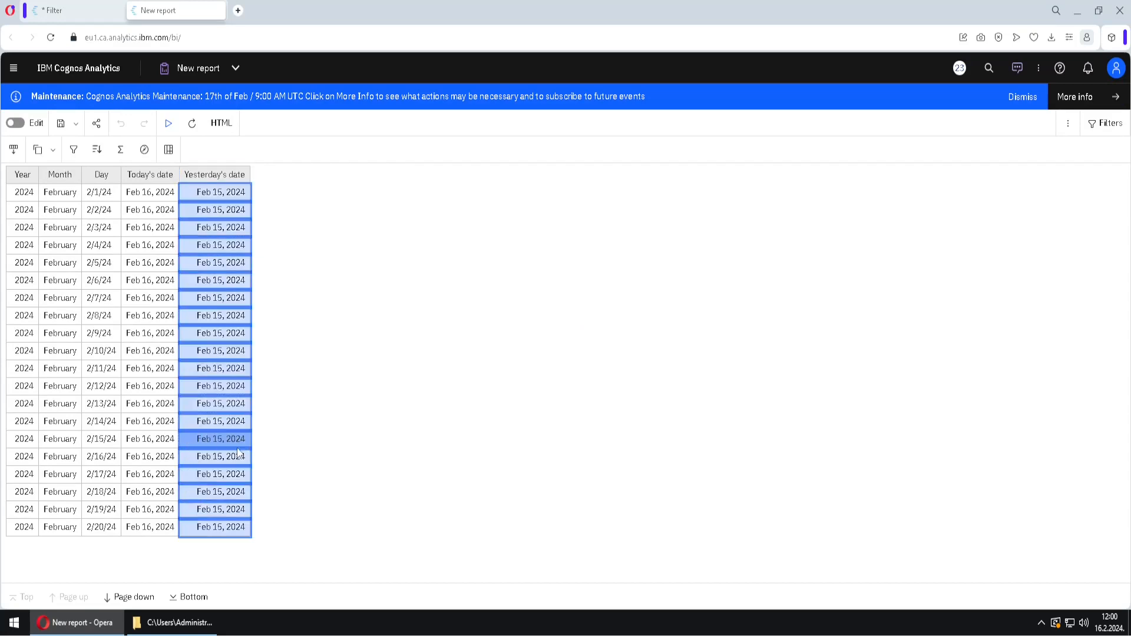
{"action": "left_click", "coordinate": [97, 508], "text": "ctrl"}
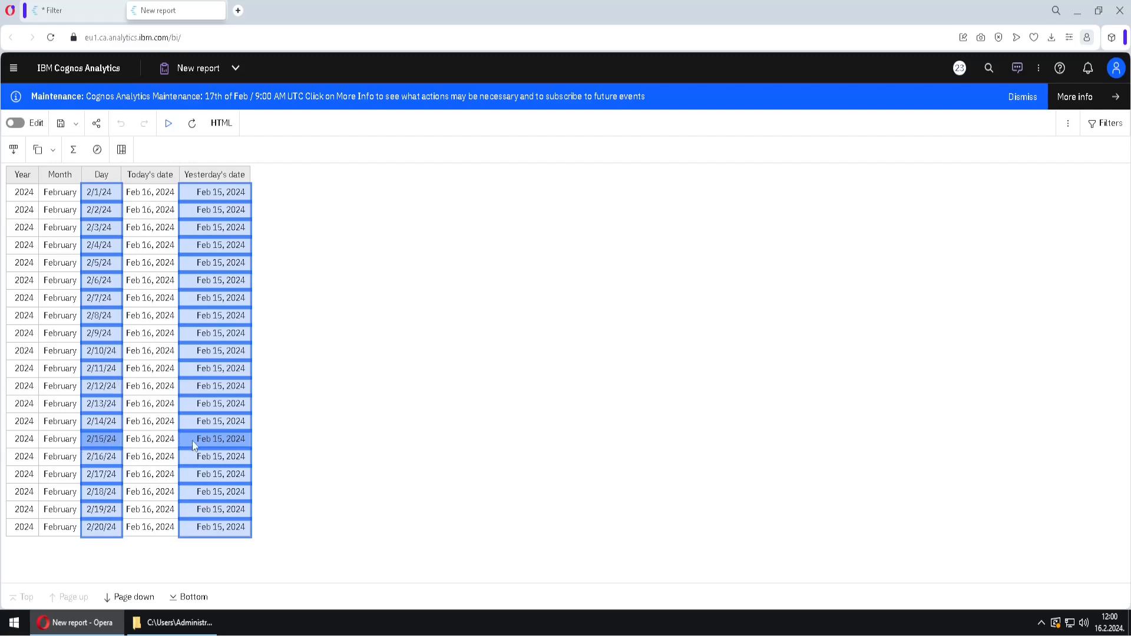
Return to the Filter report and add another query calculation to Query2, named Filtering condition
{"action": "left_click", "coordinate": [83, 19]}
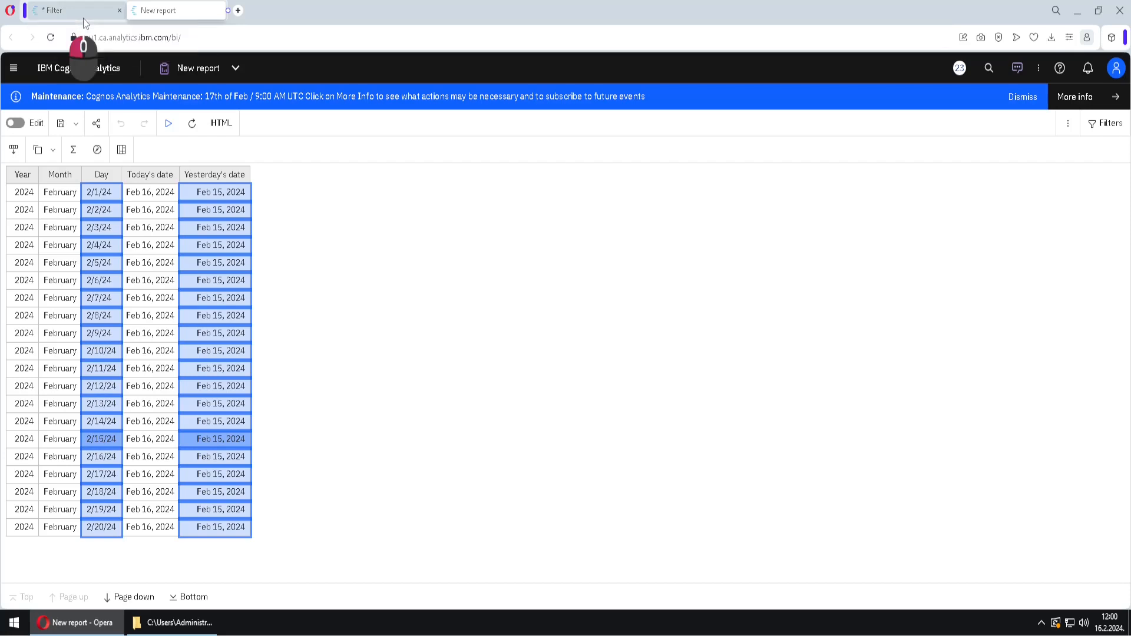
{"action": "left_click", "coordinate": [53, 200]}
{"action": "left_click_drag", "start_coordinate": [53, 200], "coordinate": [353, 365]}
{"action": "left_click", "coordinate": [287, 228]}
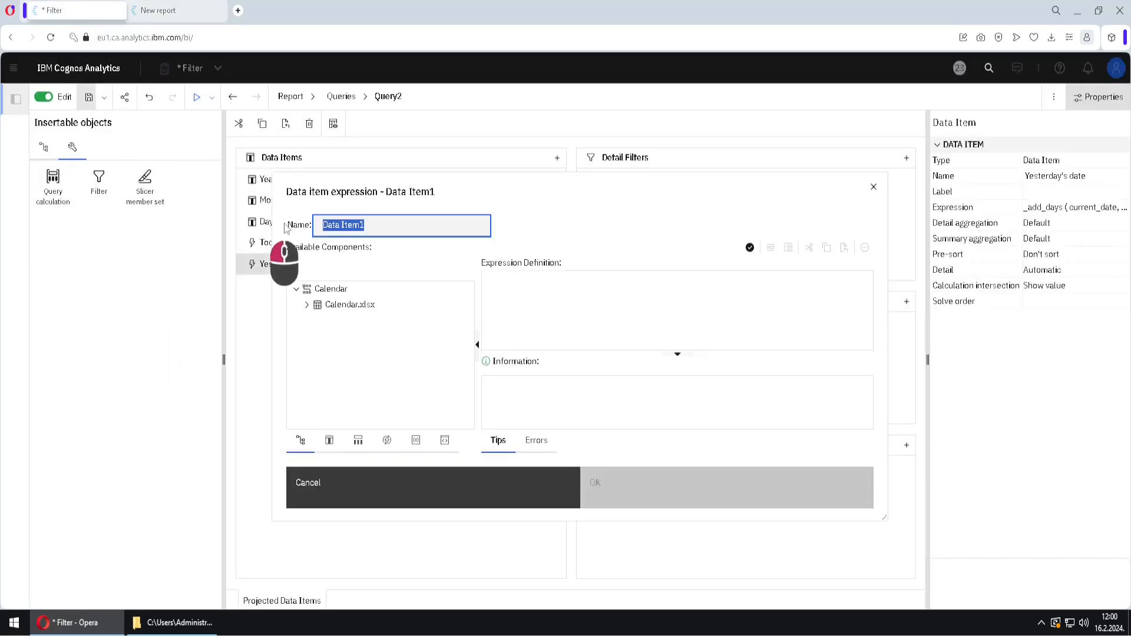
{"action": "type", "text": "Filter"}
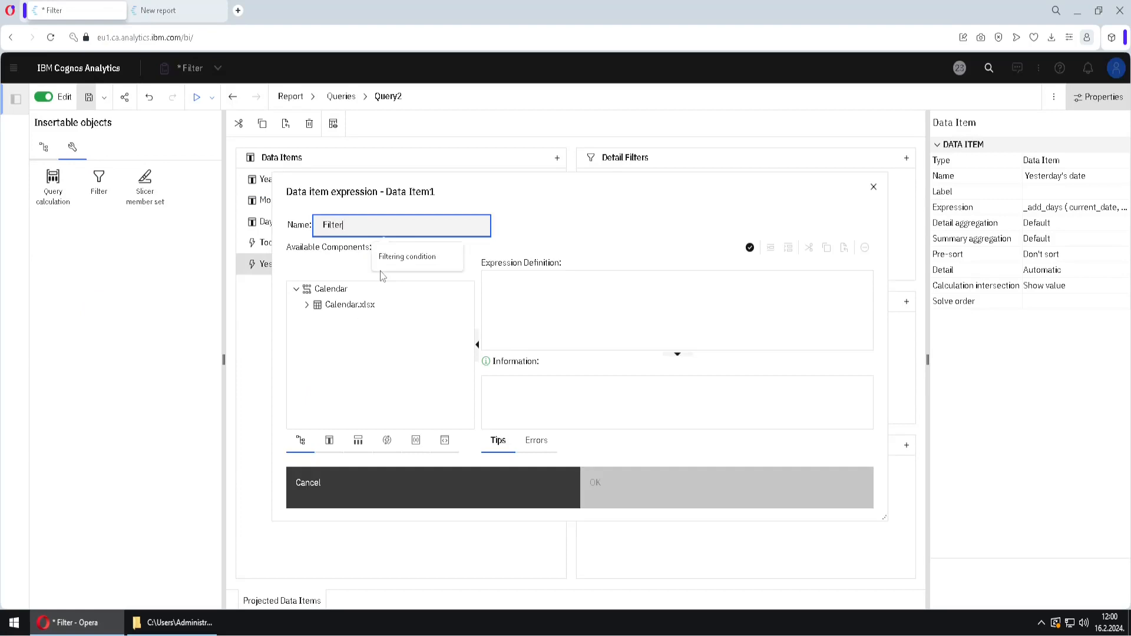
{"action": "type", "text": "ing condition"}
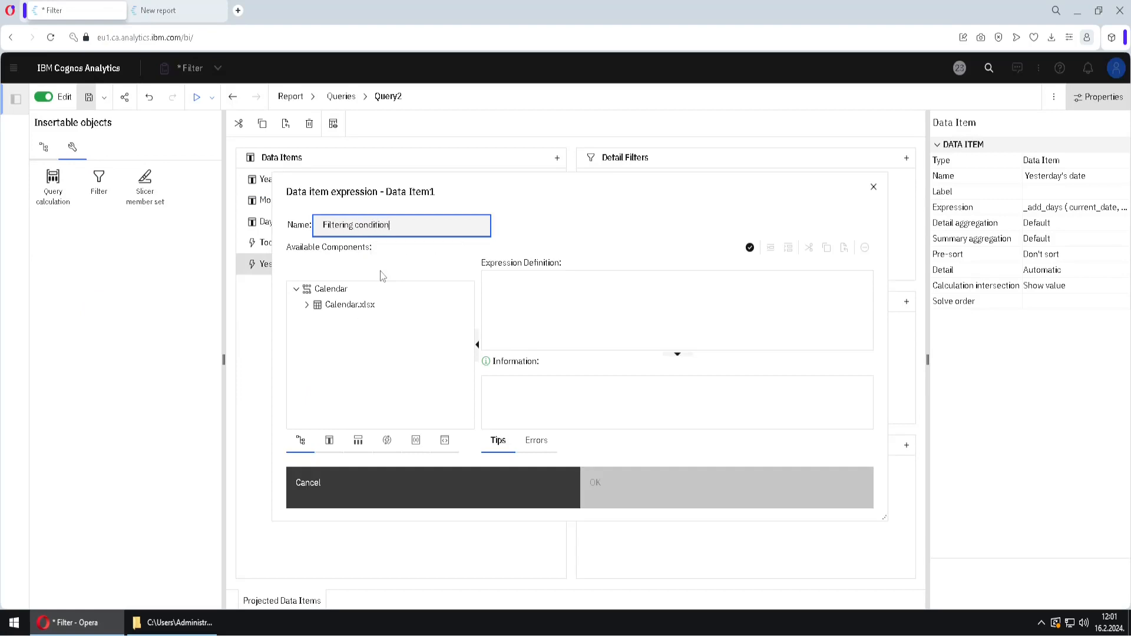
Define the Filtering condition calculation from the data items as [Day] = [Yesterday's date] and confirm it
{"action": "left_click", "coordinate": [329, 440]}
{"action": "left_click_drag", "start_coordinate": [321, 298], "coordinate": [538, 309]}
{"action": "left_click", "coordinate": [519, 283]}
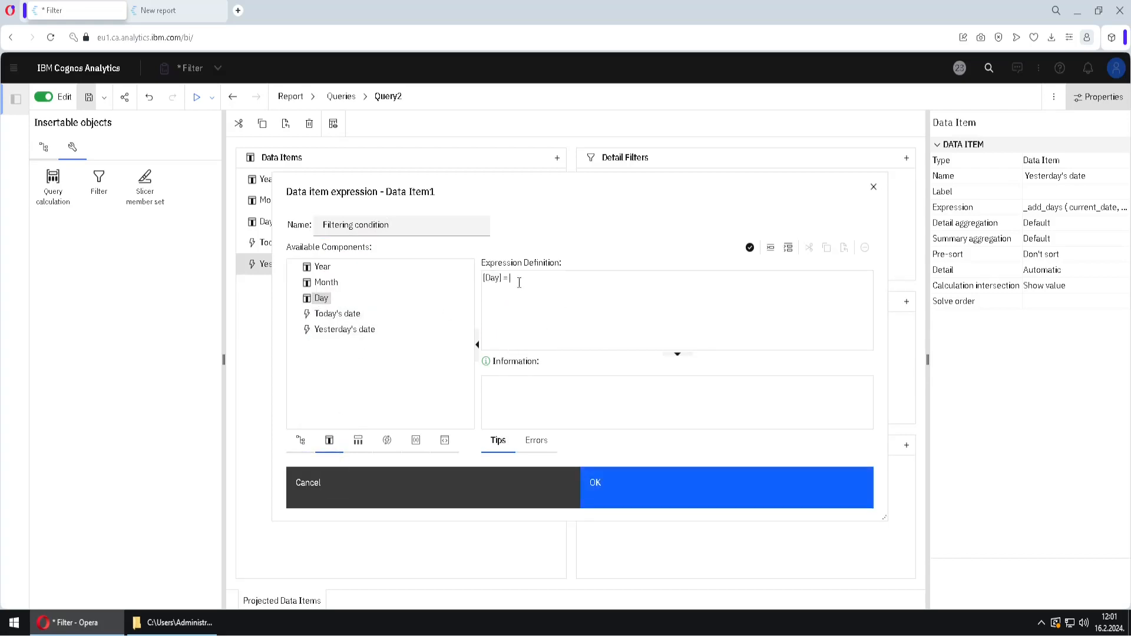
{"action": "left_click_drag", "start_coordinate": [333, 330], "coordinate": [611, 329]}
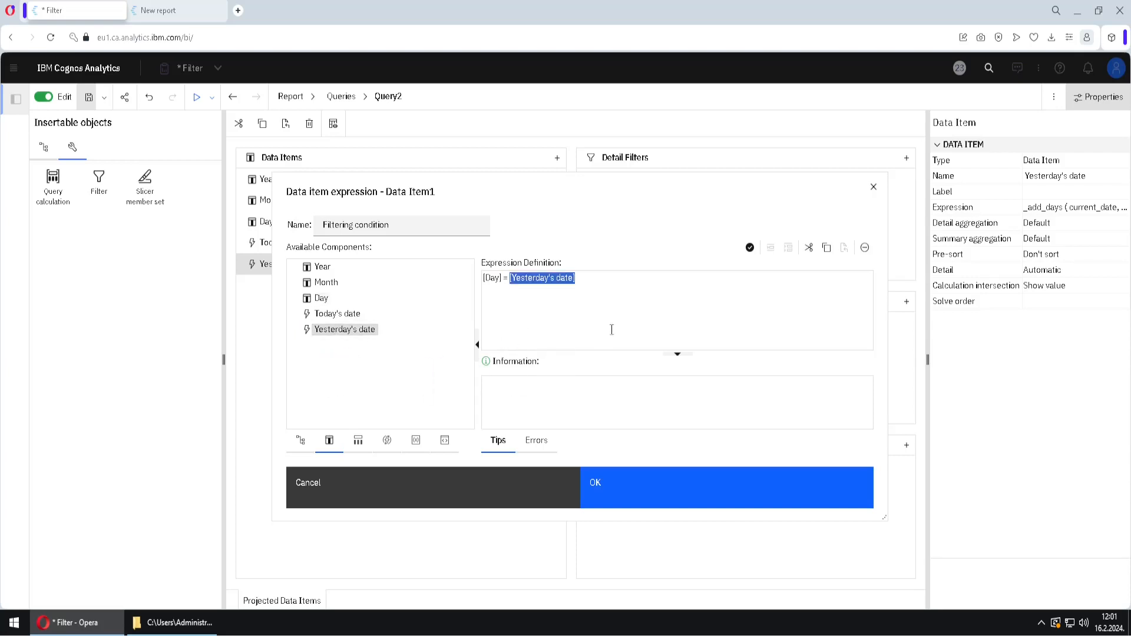
{"action": "left_click", "coordinate": [677, 484]}
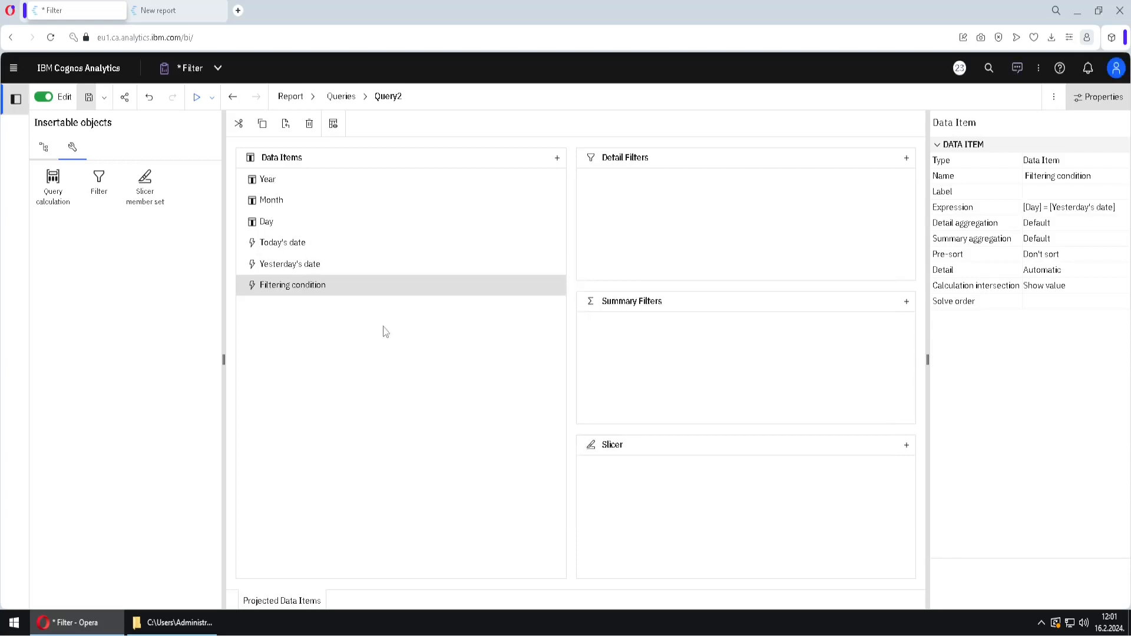
View the tabular data of Query2 and check the Filtering condition values against the Day and Yesterday's date columns
{"action": "left_click", "coordinate": [333, 124]}
{"action": "left_click", "coordinate": [642, 398]}
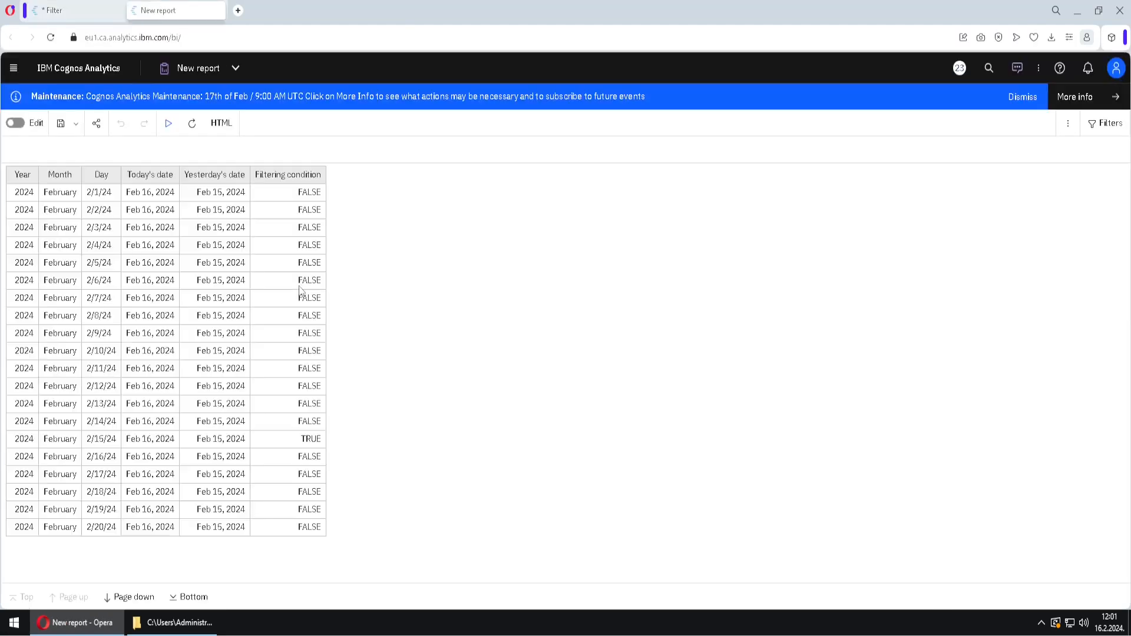
{"action": "left_click", "coordinate": [277, 292]}
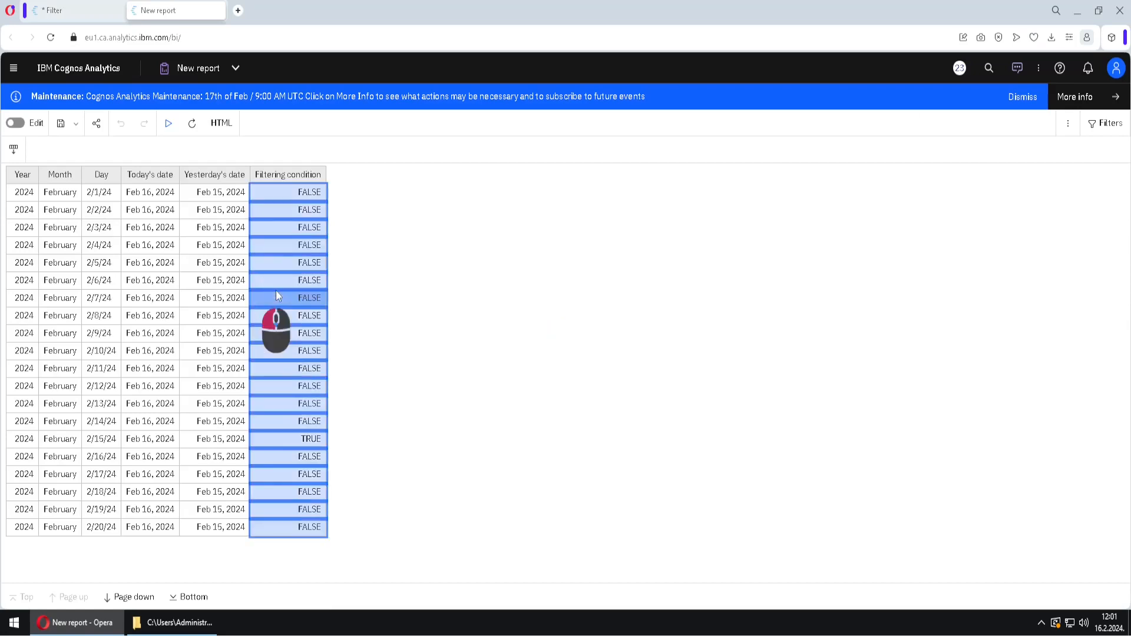
{"action": "left_click", "coordinate": [113, 447]}
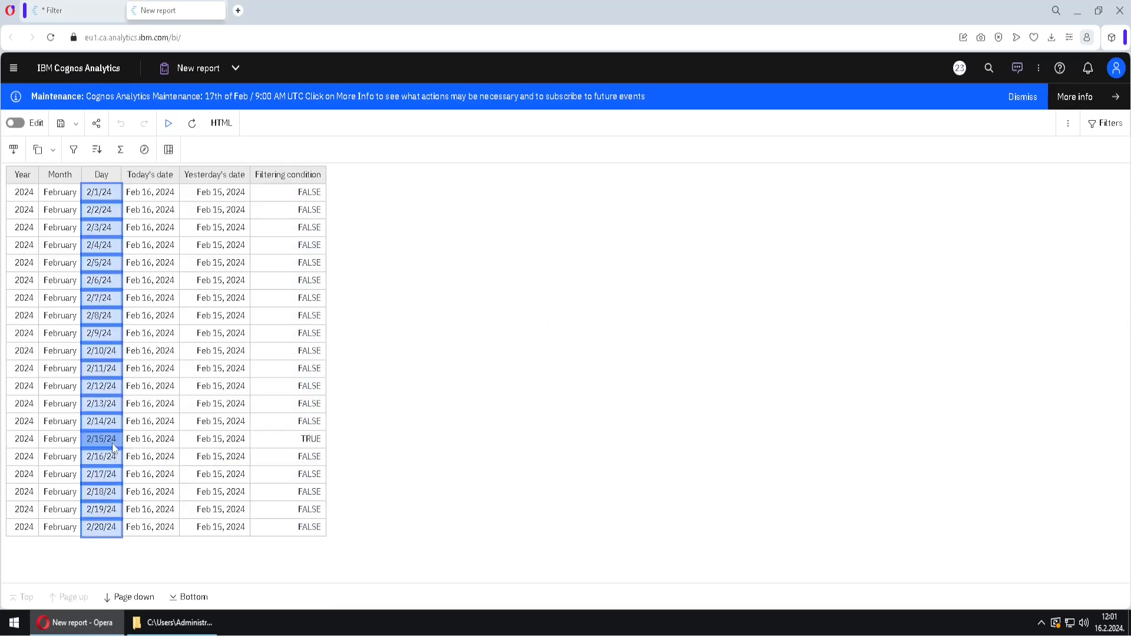
{"action": "left_click", "coordinate": [196, 447], "text": "ctrl"}
{"action": "left_click", "coordinate": [288, 442]}
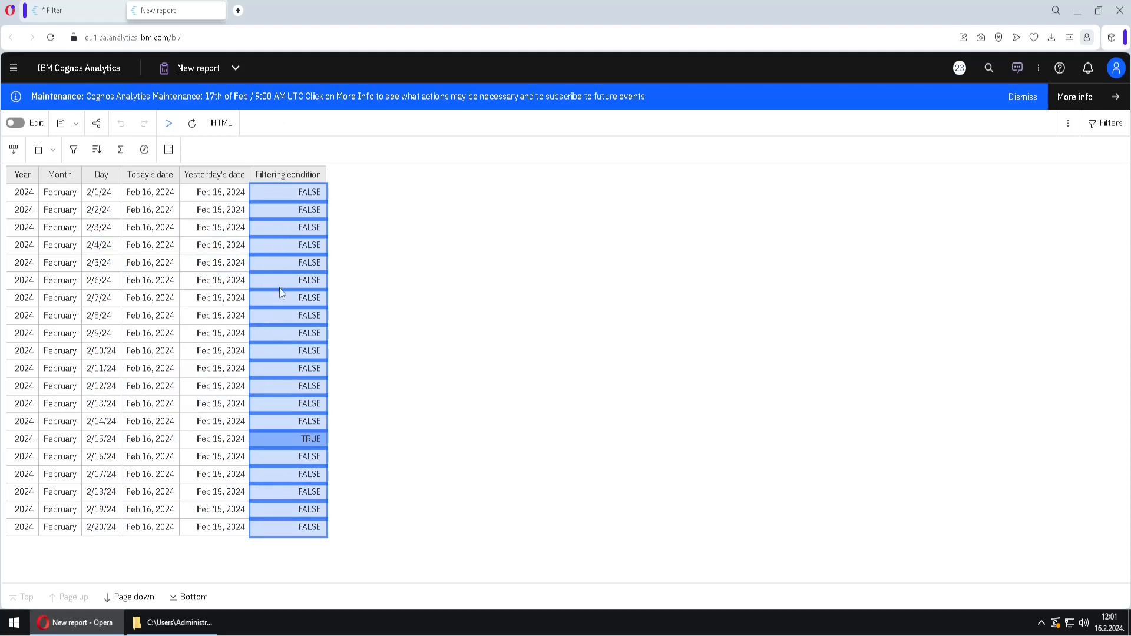
Back in the Filter report, add the Filtering condition item as a detail filter of Query2 and open Page2 to check the list
{"action": "left_click", "coordinate": [68, 15]}
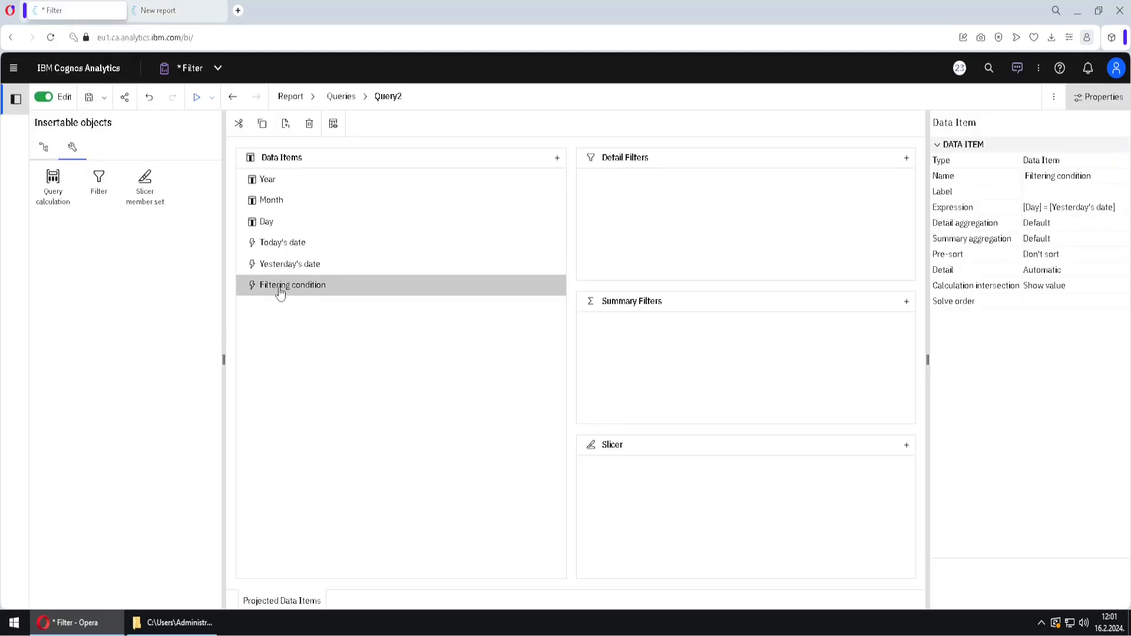
{"action": "left_click_drag", "start_coordinate": [280, 288], "coordinate": [684, 205]}
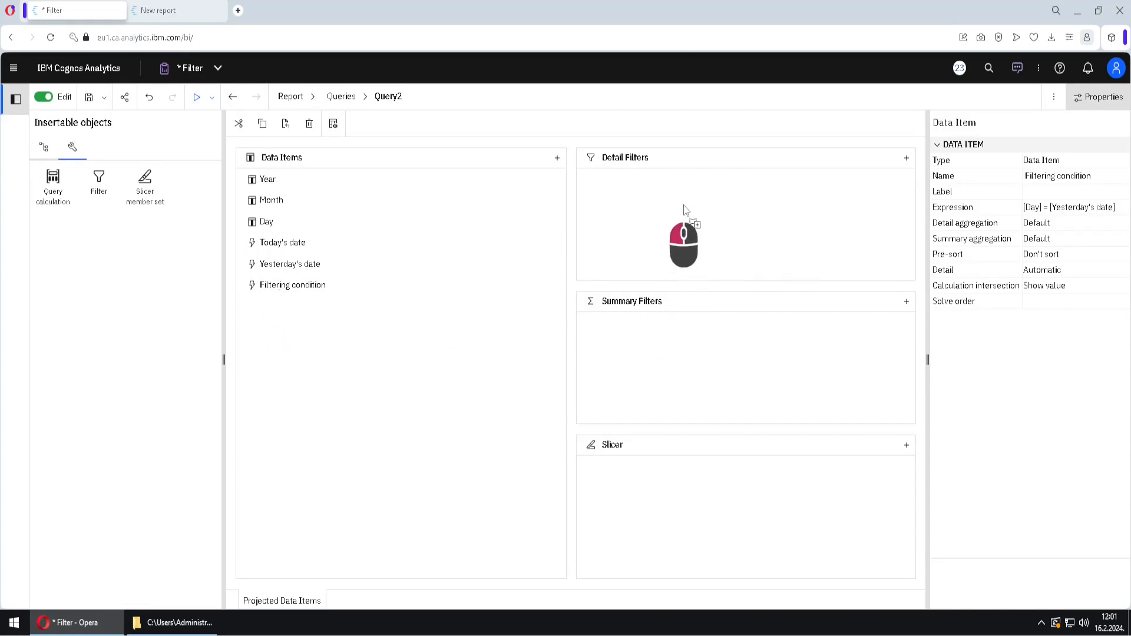
{"action": "left_click", "coordinate": [646, 490]}
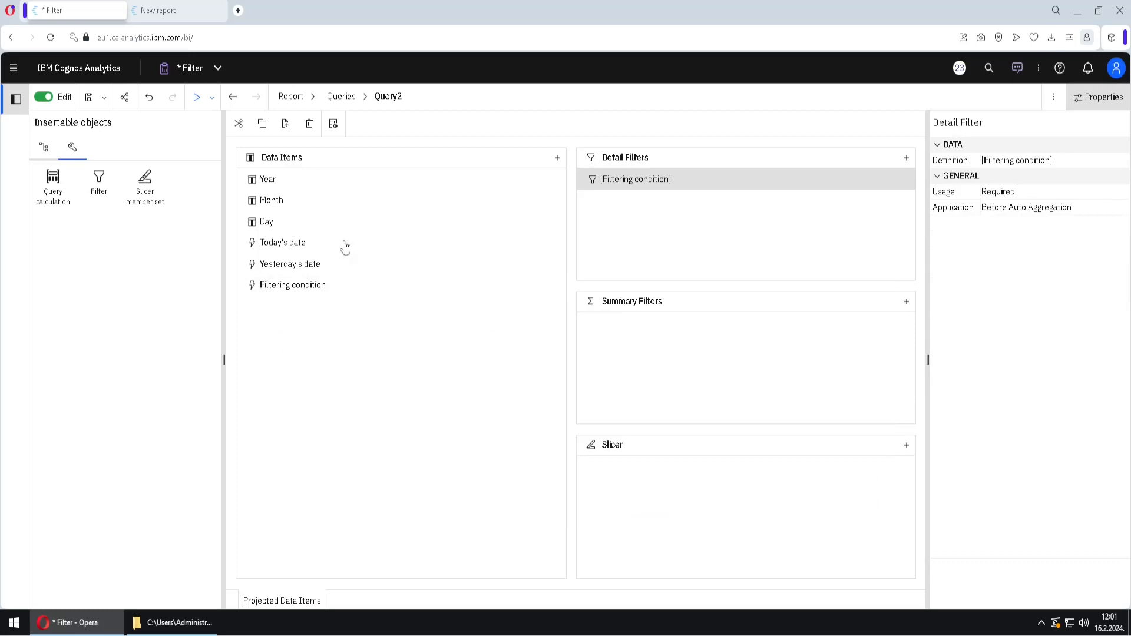
{"action": "left_click", "coordinate": [313, 104]}
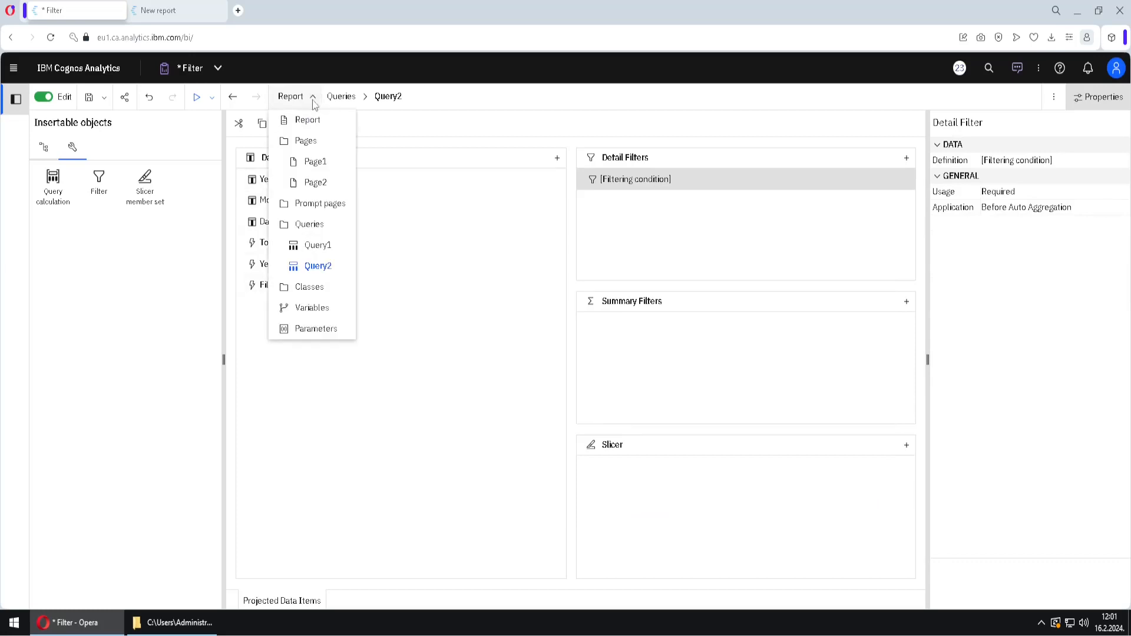
{"action": "left_click", "coordinate": [316, 183]}
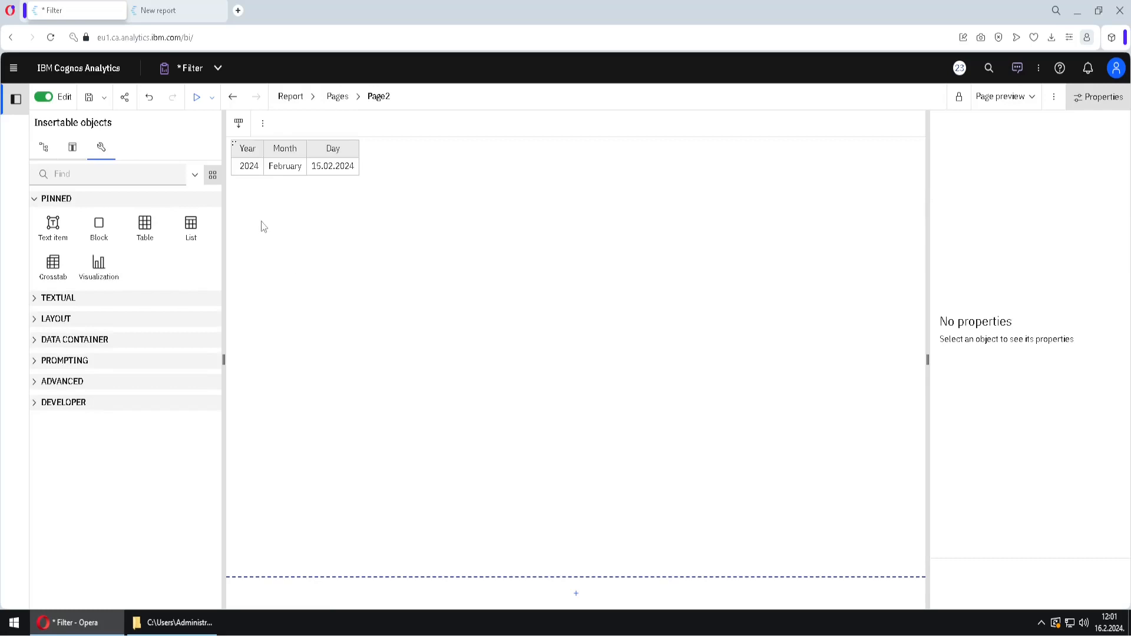